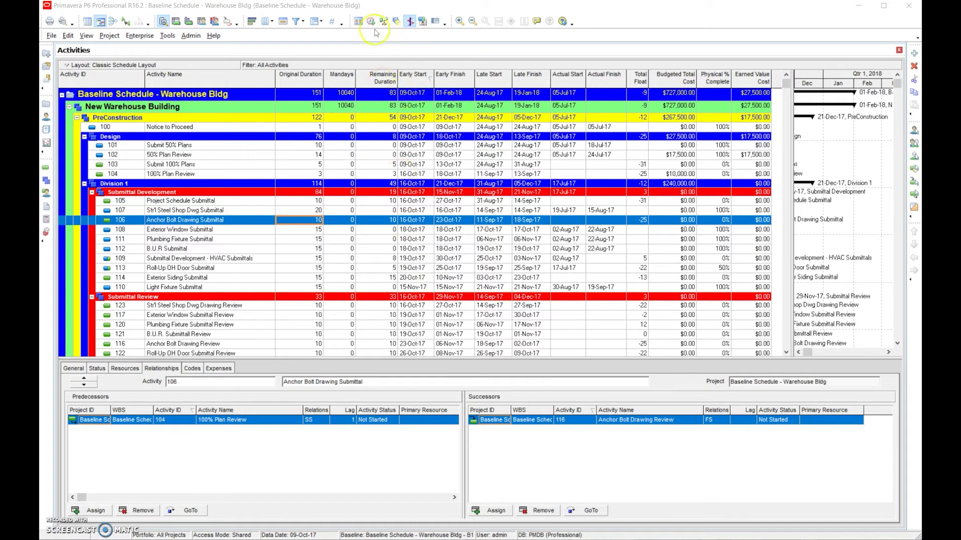
# Step: Apply the Critical filter, then select activity 115 to view its relationships
pyautogui.click(296, 22)
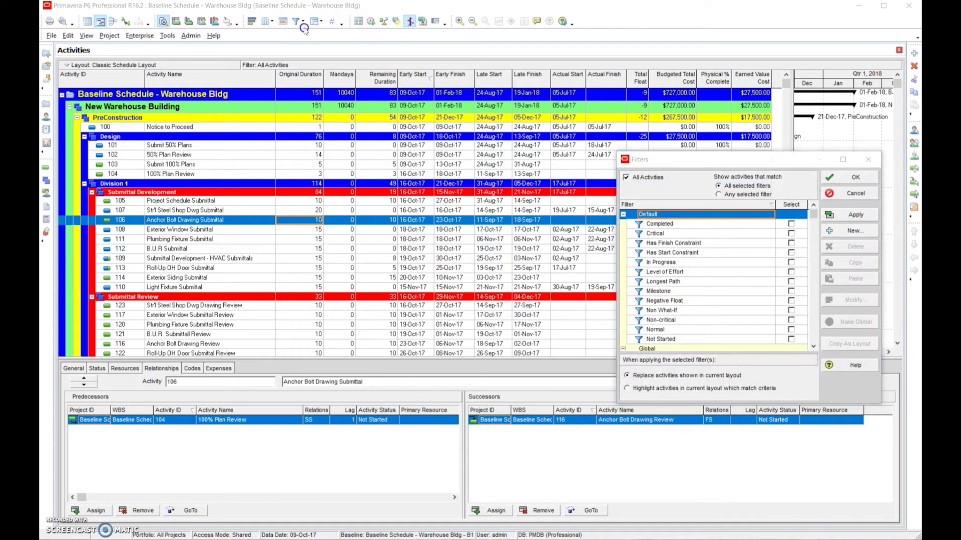
pyautogui.click(791, 233)
pyautogui.click(853, 178)
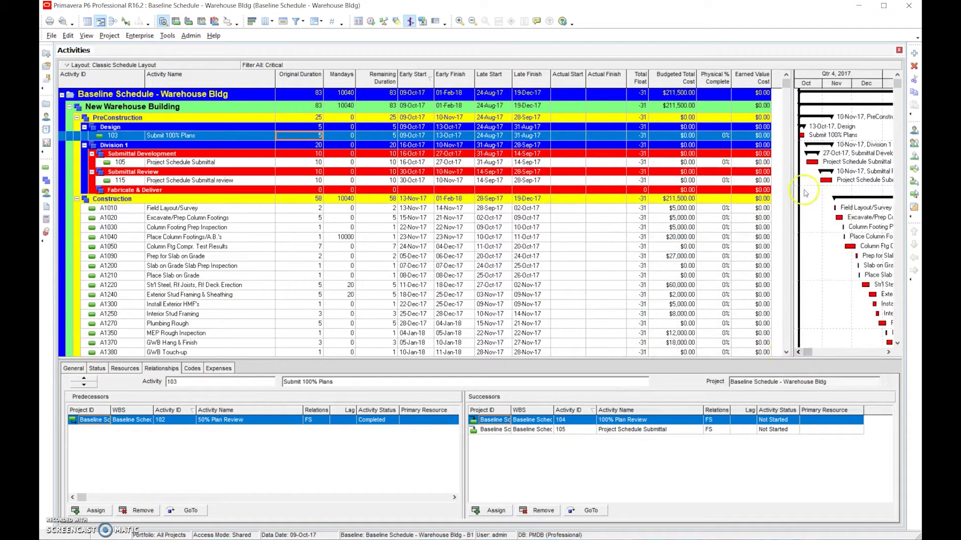
pyautogui.click(238, 182)
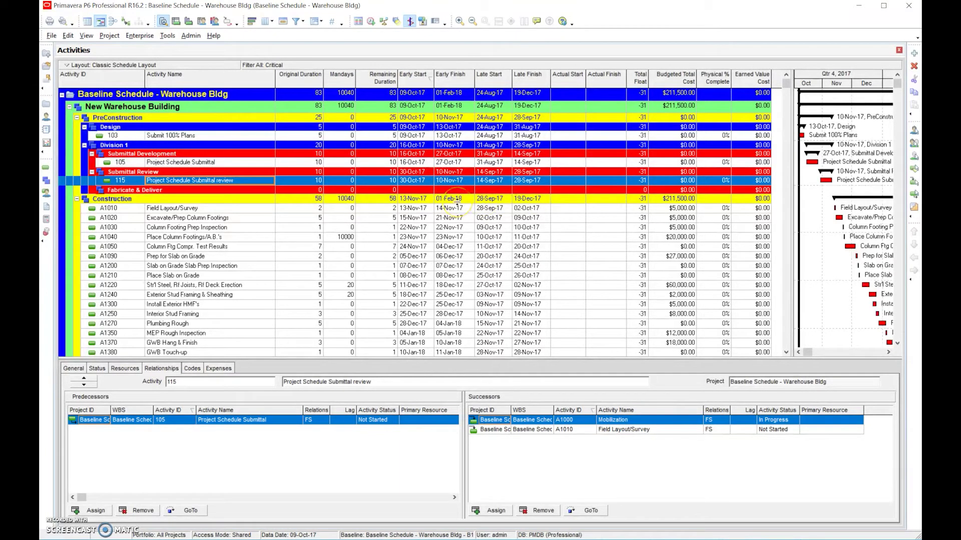
# Step: Change activity 105 Project Schedule Submittal's remaining duration from 10 to 5 days
pyautogui.click(305, 162)
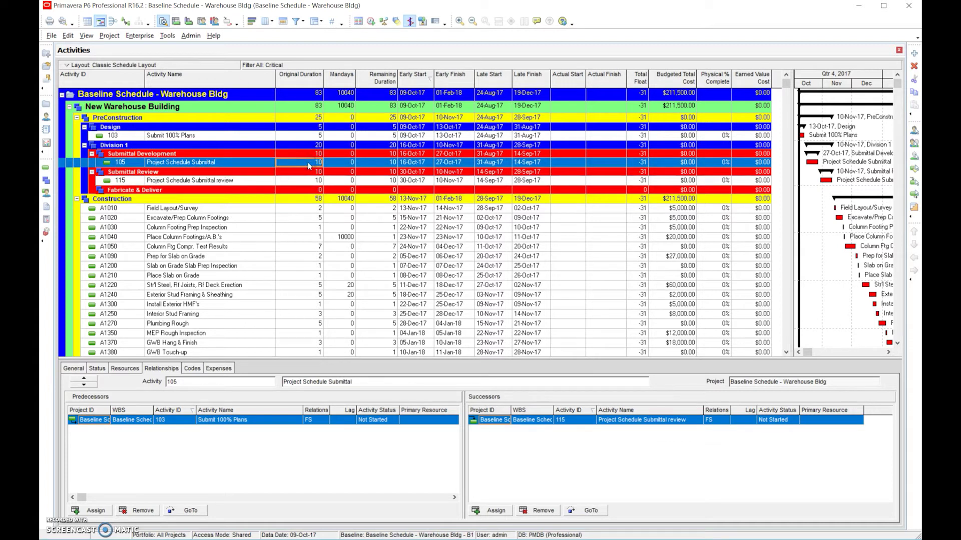
pyautogui.click(371, 162)
pyautogui.click(373, 161)
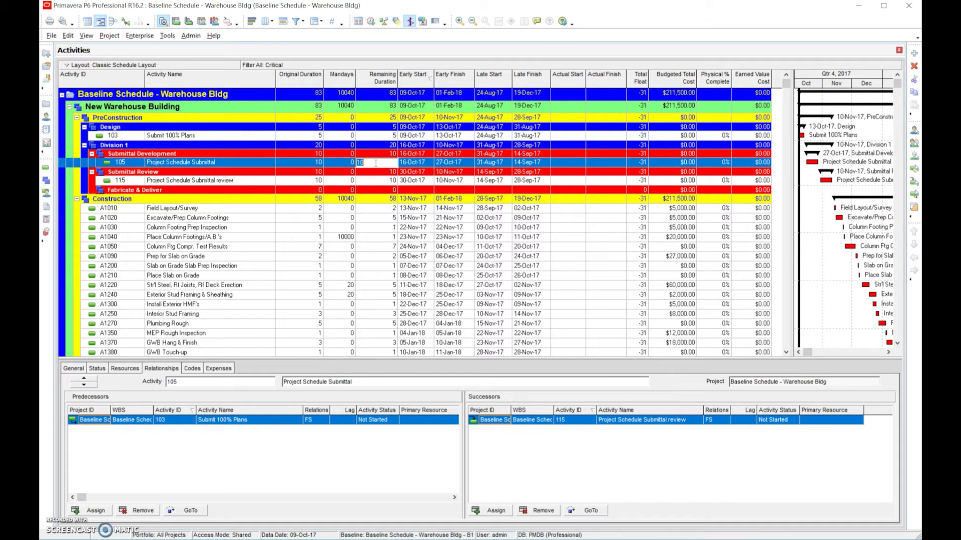
pyautogui.write('5')
pyautogui.press('Return')
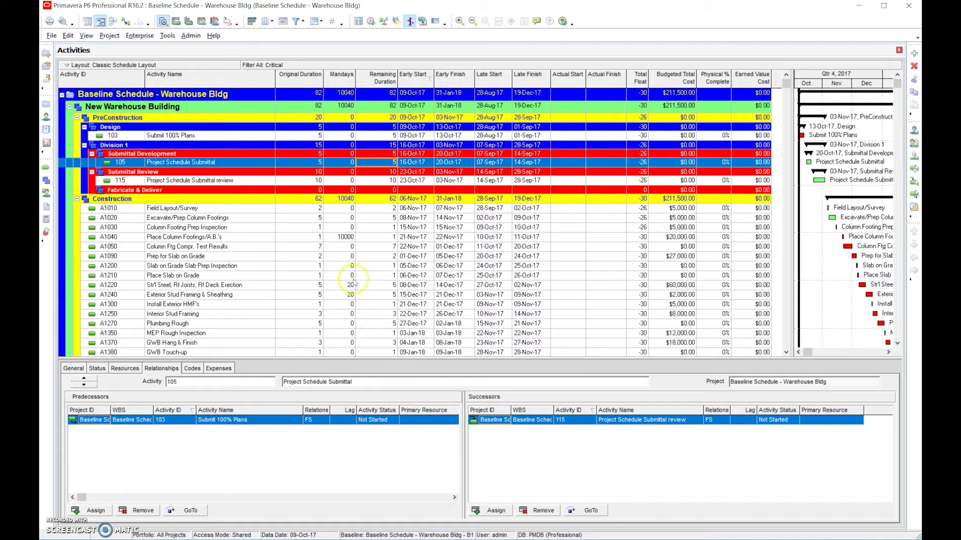
# Step: Set activity A1050's remaining duration to 3 days, shortening the schedule to 79 days
pyautogui.click(380, 249)
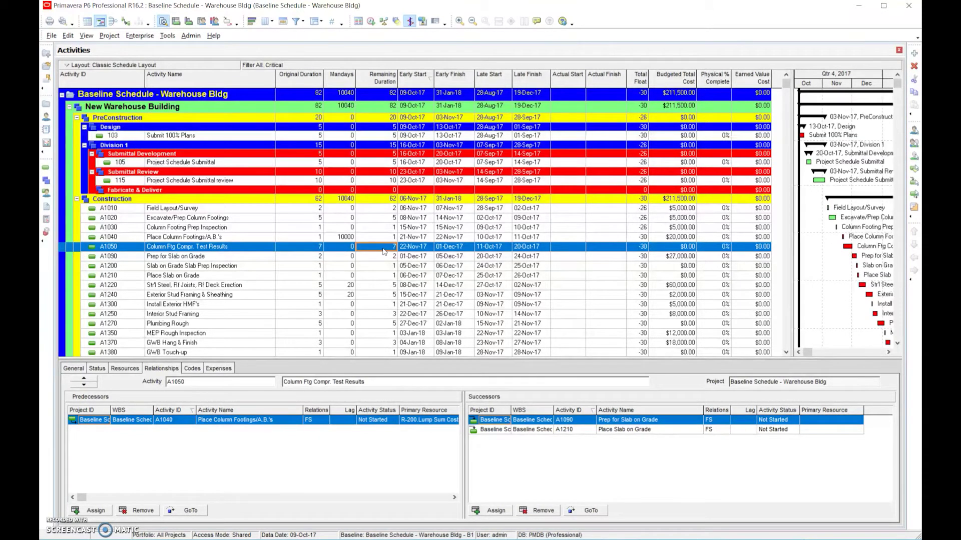
pyautogui.write('3')
pyautogui.press('Return')
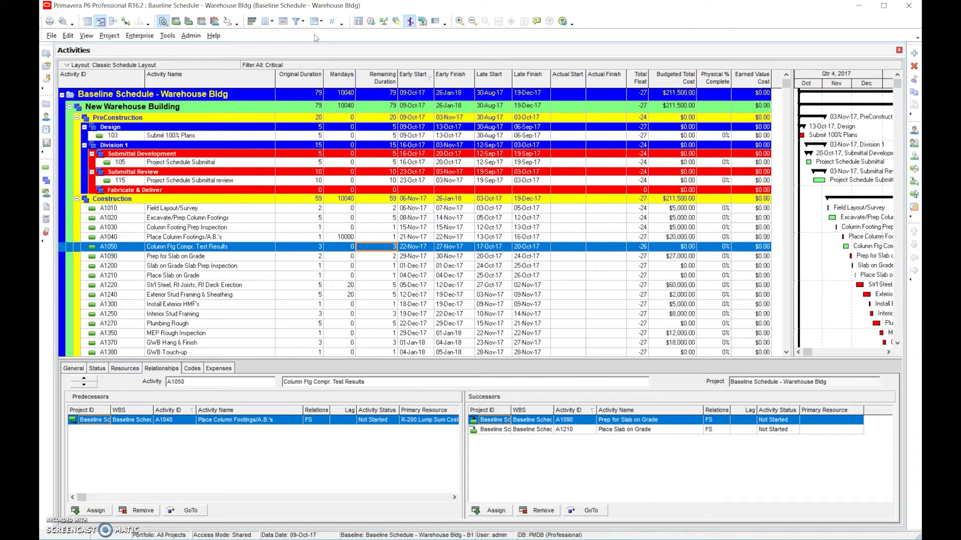
pyautogui.click(51, 36)
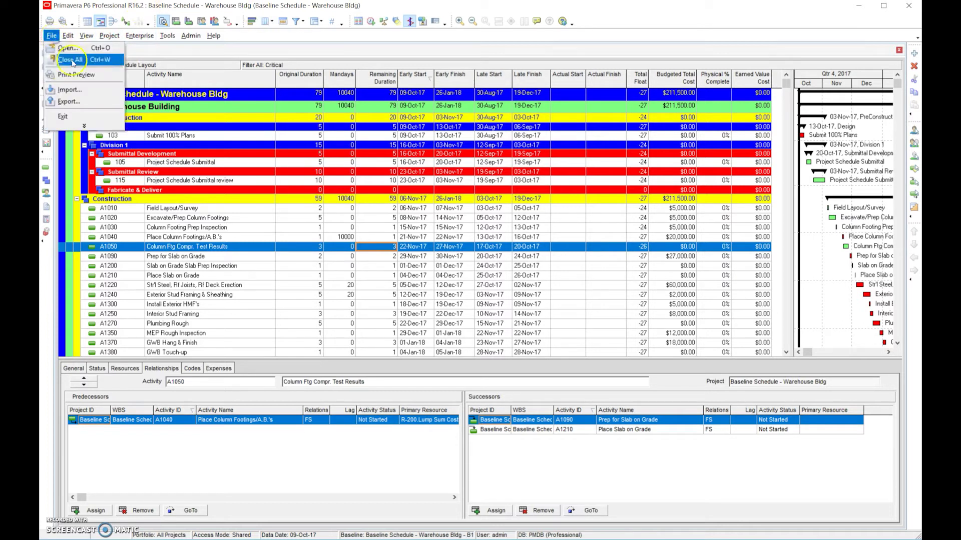
pyautogui.click(76, 74)
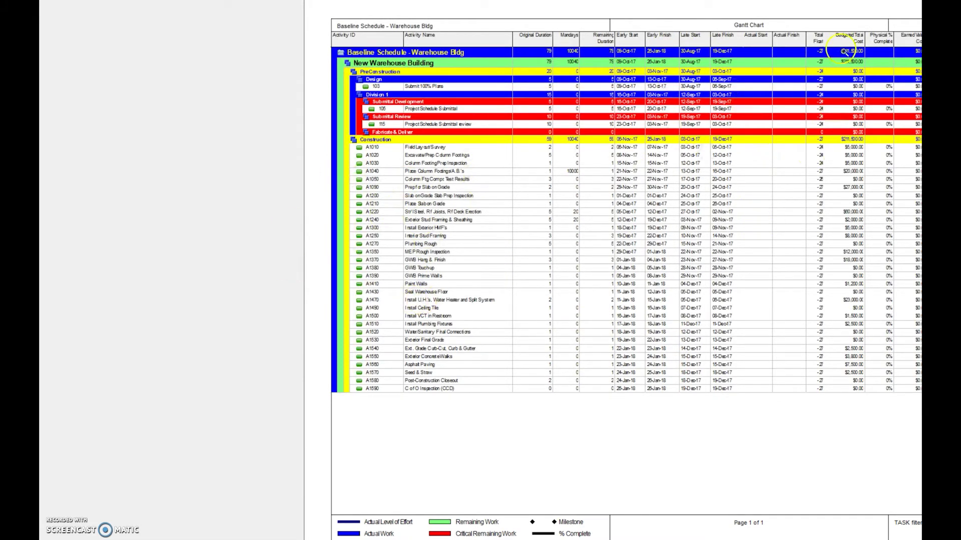
pyautogui.click(558, 60)
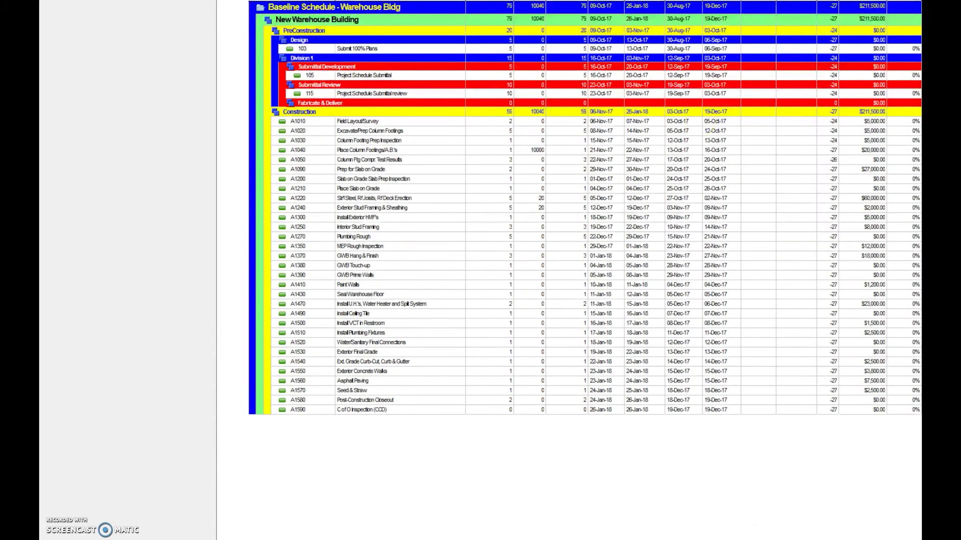
pyautogui.click(434, 75)
pyautogui.click(434, 75)
pyautogui.click(435, 75)
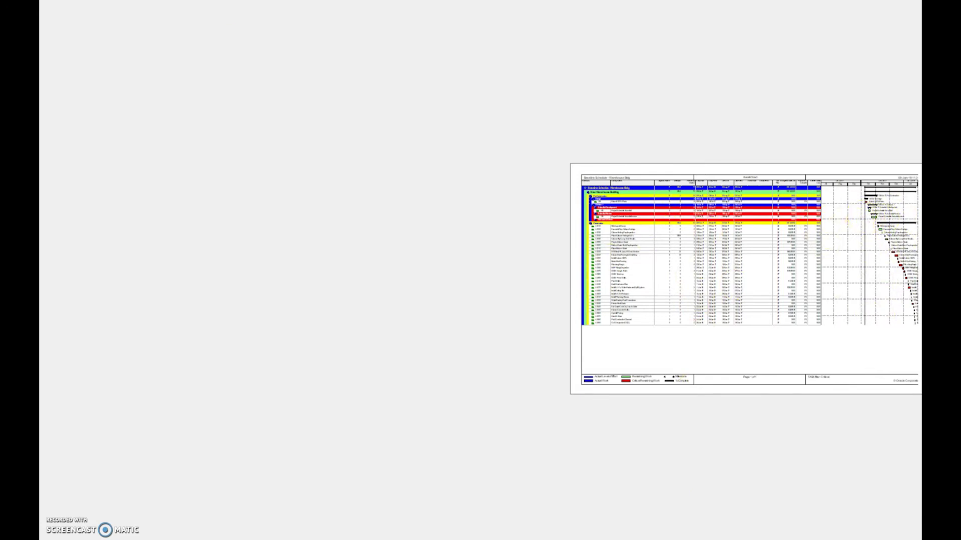
pyautogui.press('Escape')
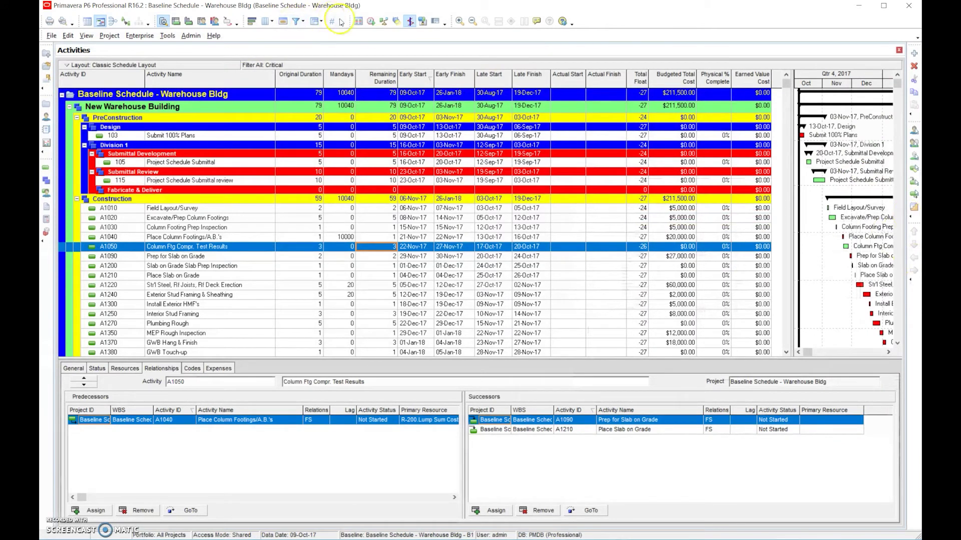
# Step: Toggle the Critical filter off and back on to refresh the critical-activity list
pyautogui.click(298, 24)
pyautogui.click(791, 233)
pyautogui.click(845, 216)
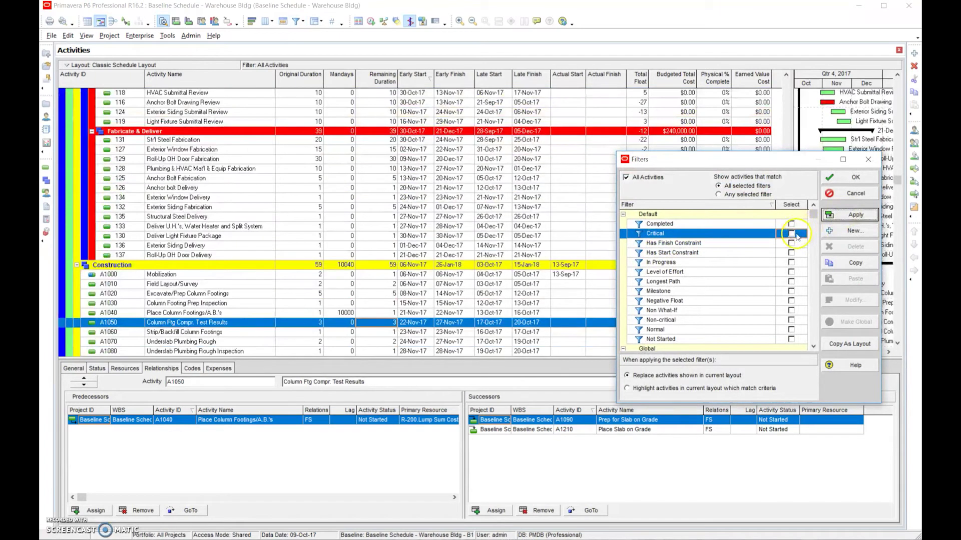
pyautogui.click(855, 215)
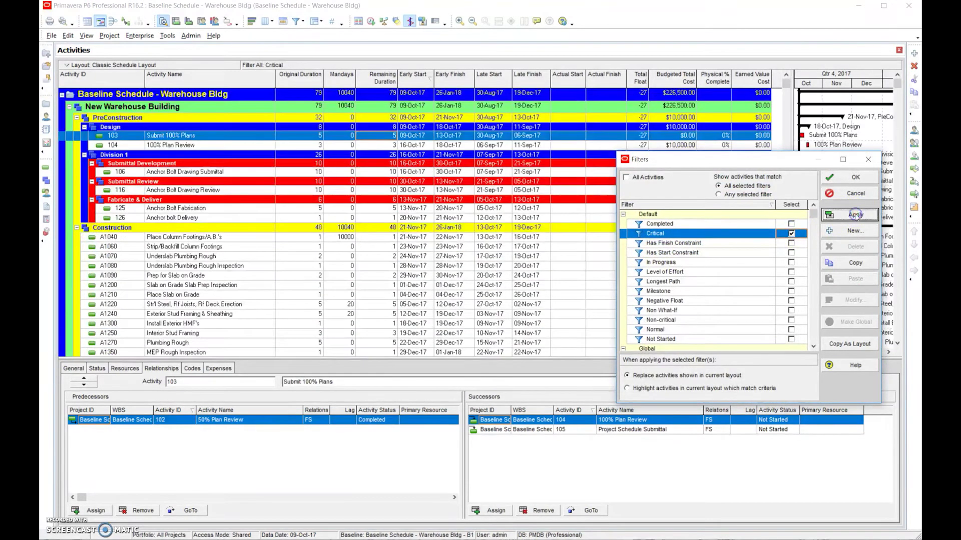
pyautogui.click(845, 177)
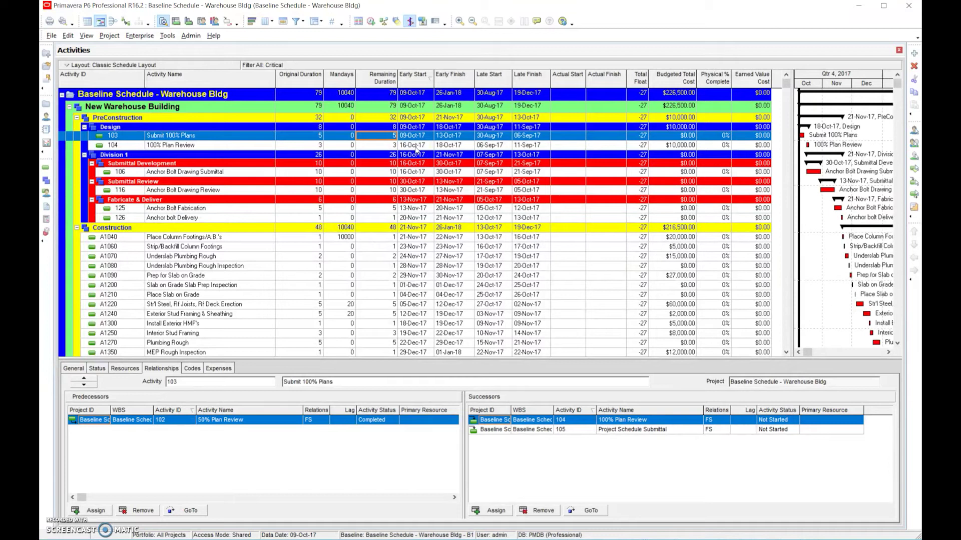
# Step: Print-preview the critical schedule and open the Print dialog with Microsoft Print to PDF
pyautogui.click(51, 35)
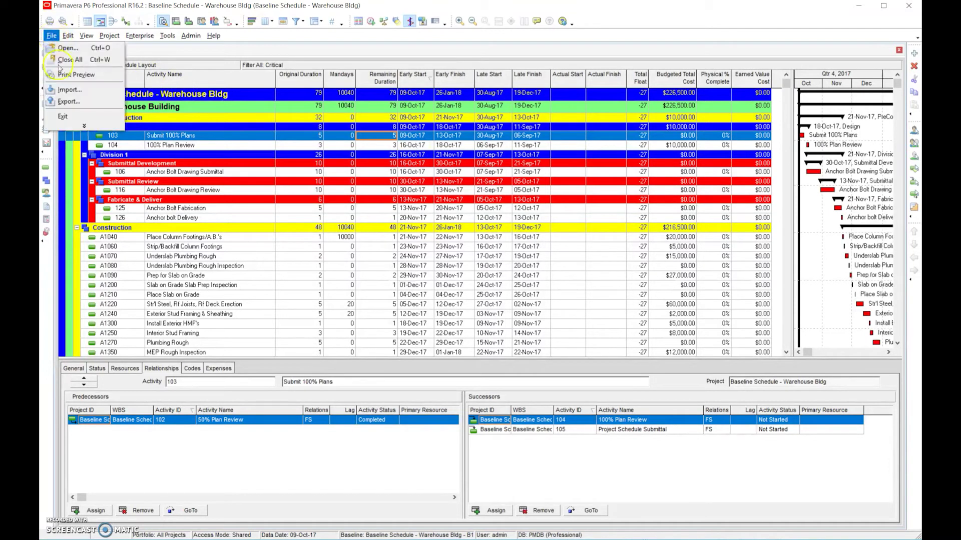
pyautogui.click(75, 74)
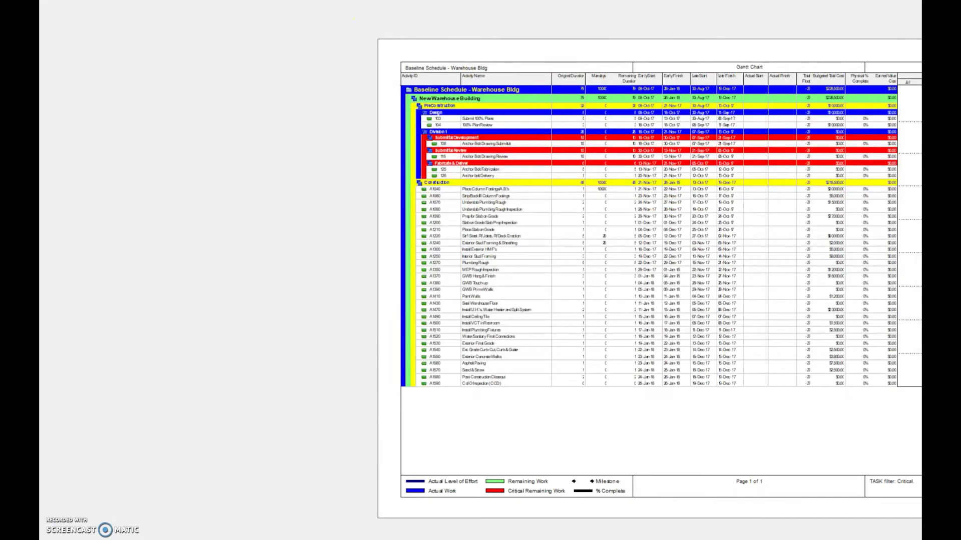
pyautogui.press('Escape')
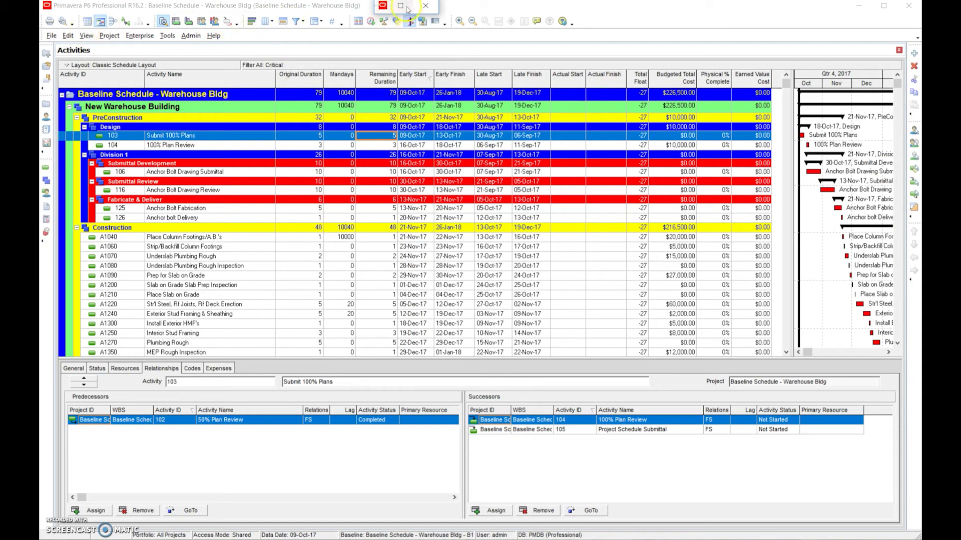
pyautogui.click(384, 6)
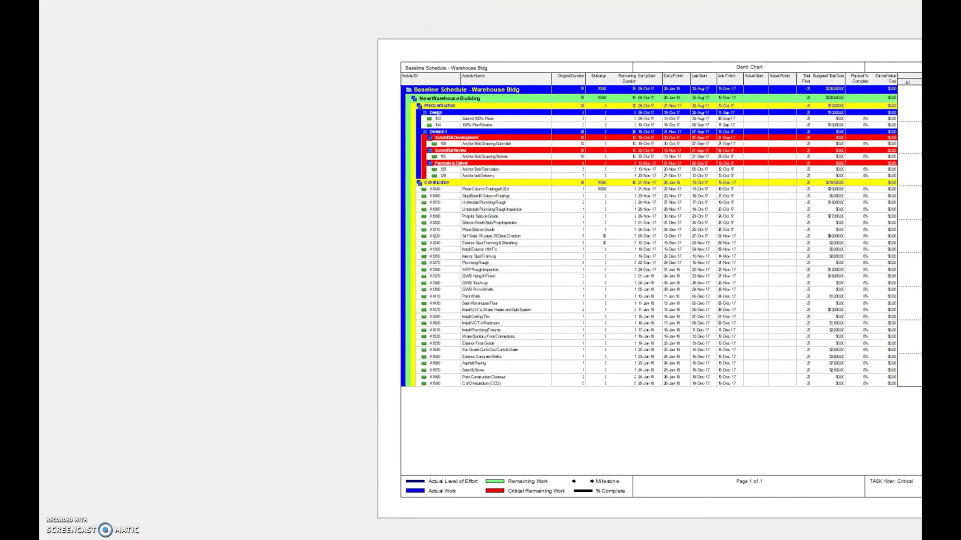
pyautogui.hotkey('ctrl', 'p')
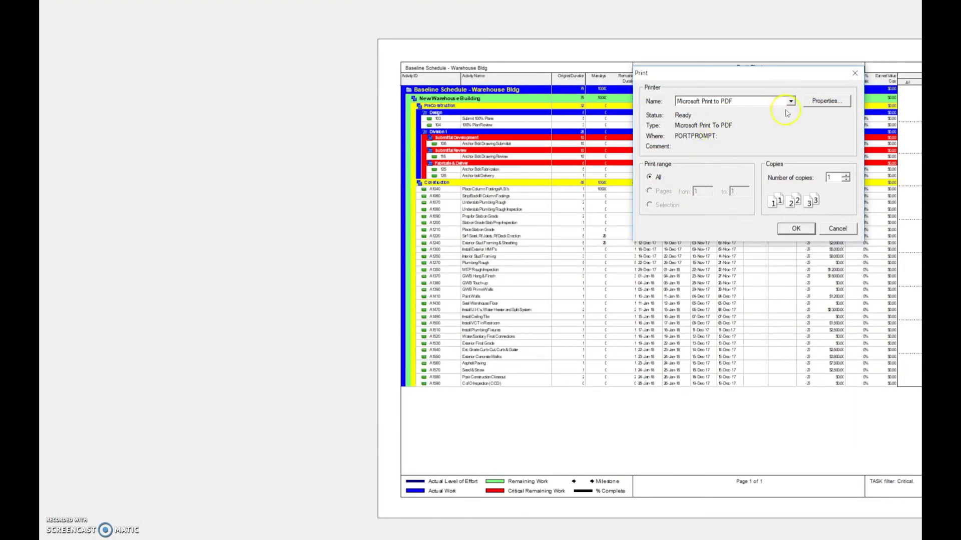
# Step: Confirm printing to PDF and enter the file name 'CP Report - Warhouse Data Date 1-7-2019'
pyautogui.click(795, 228)
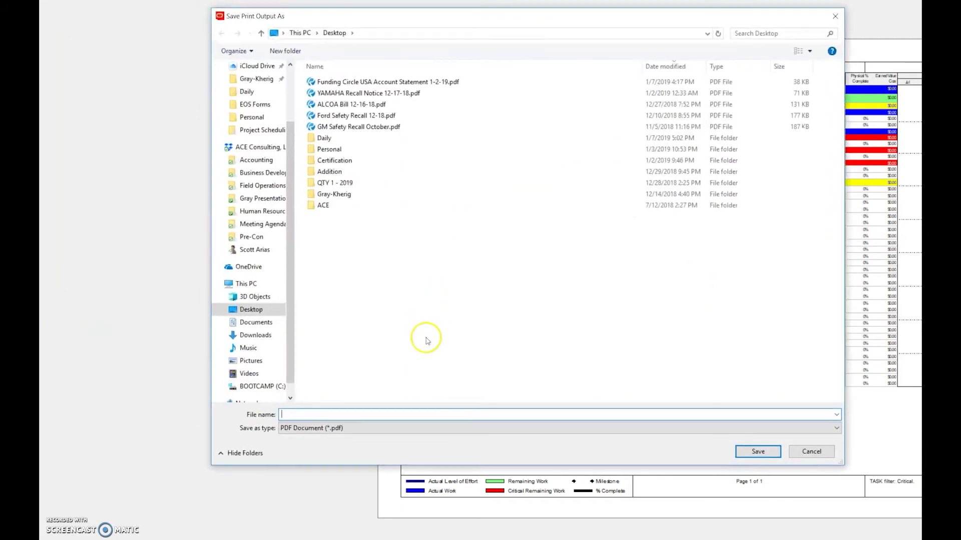
pyautogui.write('CP Report - Warhouse Data Day ')
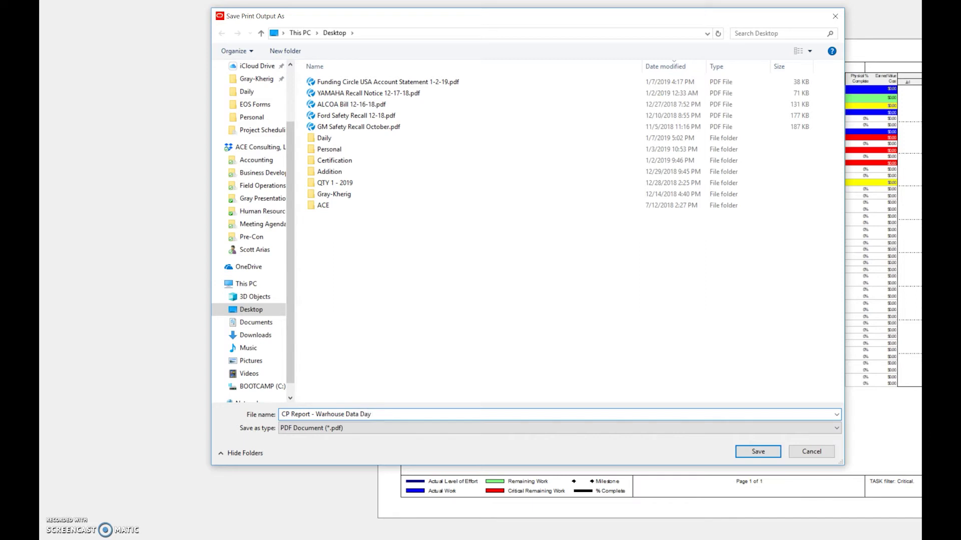
pyautogui.write('1-7-20198')
pyautogui.press('BackSpace')
pyautogui.click(371, 414)
pyautogui.press('BackSpace')
pyautogui.write('te')
# Step: Insert '- Monthly Schedule Update Jan 2019 -' before 'Data Date' and save the PDF
pyautogui.click(345, 415)
pyautogui.write('- Recovery Schedule -')
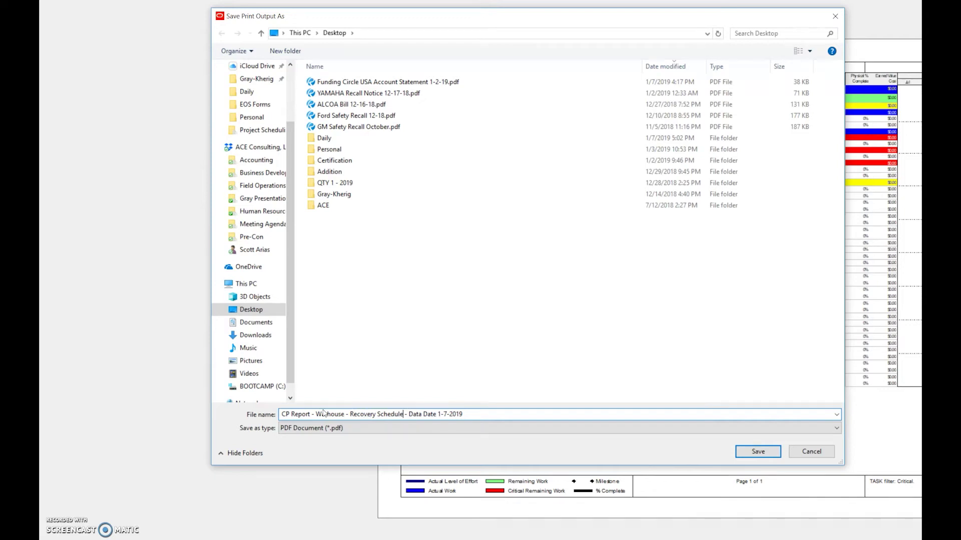
pyautogui.write('Jan 2019')
pyautogui.press('BackSpace')
pyautogui.press('BackSpace')
pyautogui.press('BackSpace')
pyautogui.press('BackSpace')
pyautogui.press('BackSpace')
pyautogui.press('BackSpace')
pyautogui.press('BackSpace')
pyautogui.press('BackSpace')
pyautogui.press('BackSpace')
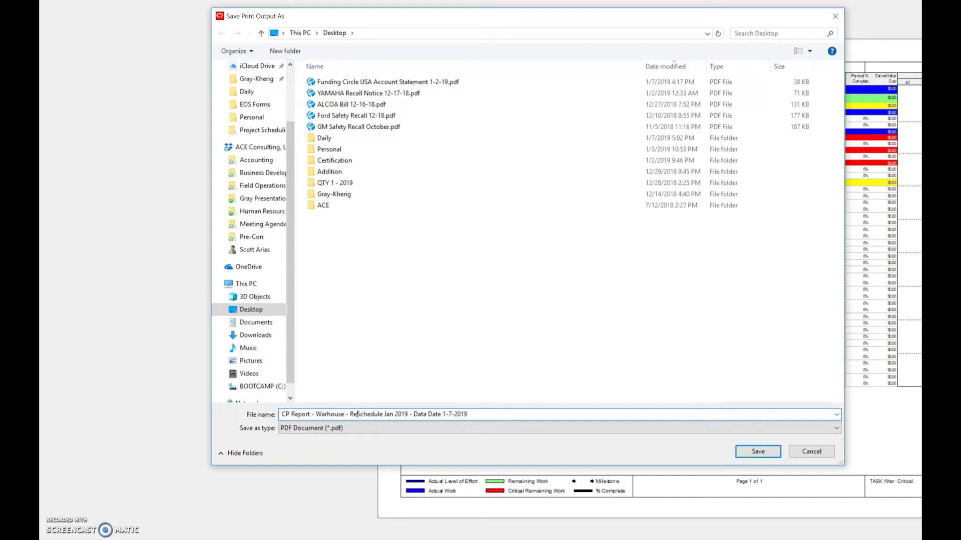
pyautogui.write('Monthly Schedule ')
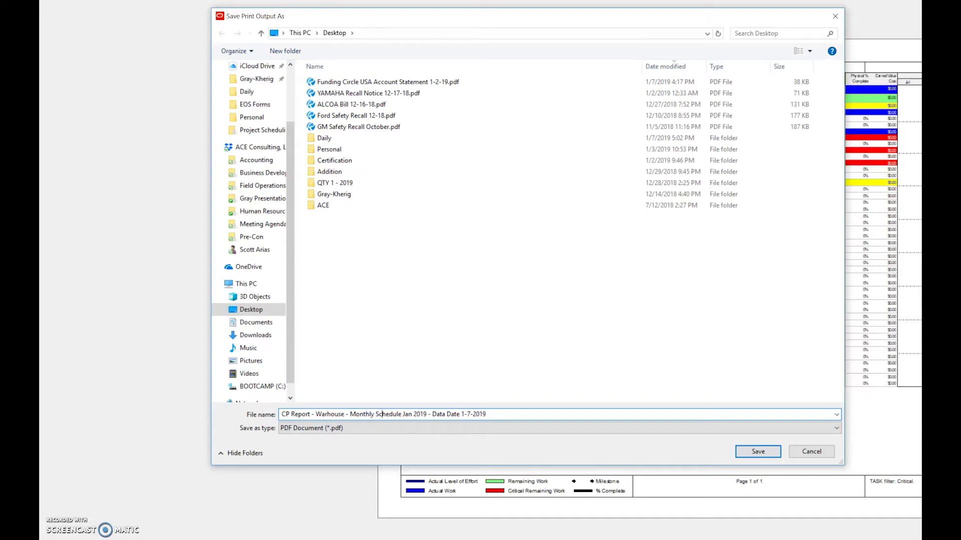
pyautogui.write('Update')
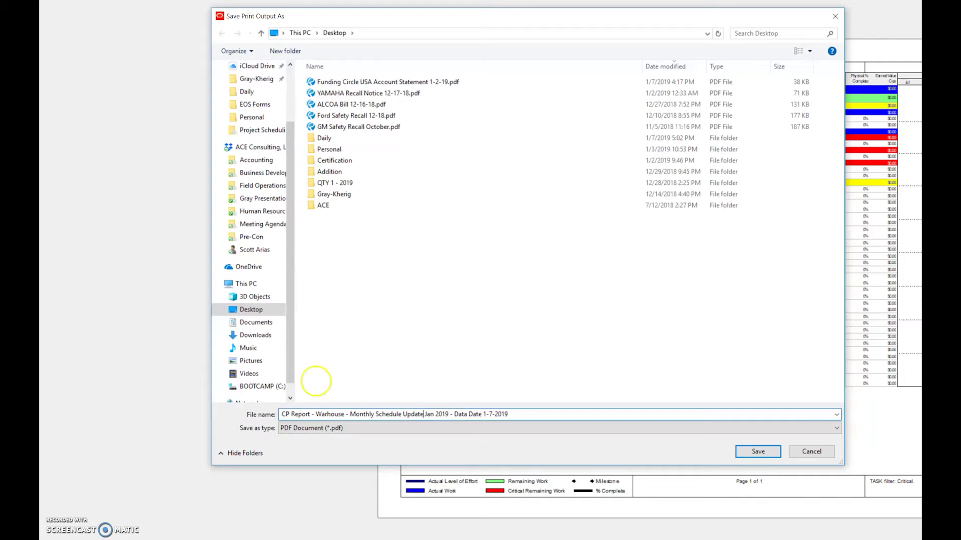
pyautogui.click(777, 452)
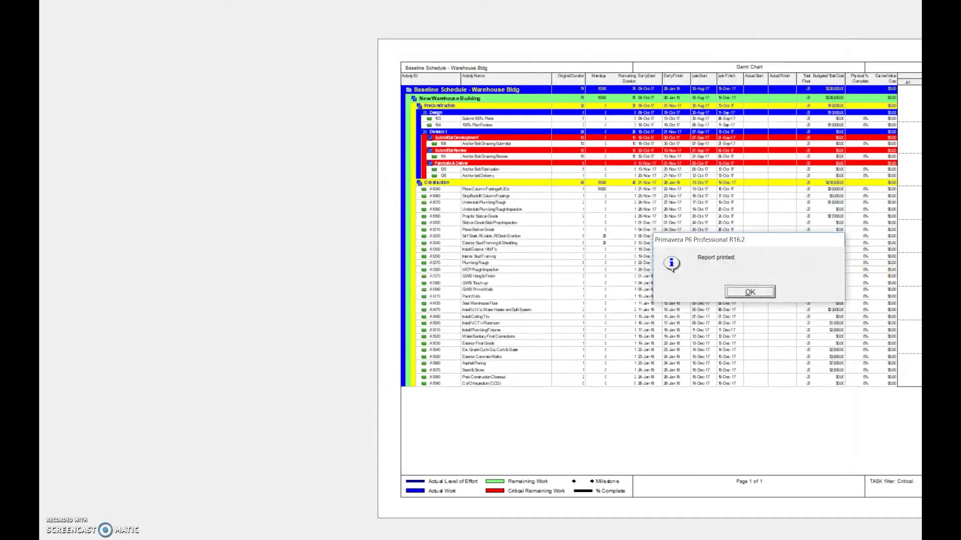
# Step: Dismiss the Report printed message and switch the filter to All Activities
pyautogui.click(758, 292)
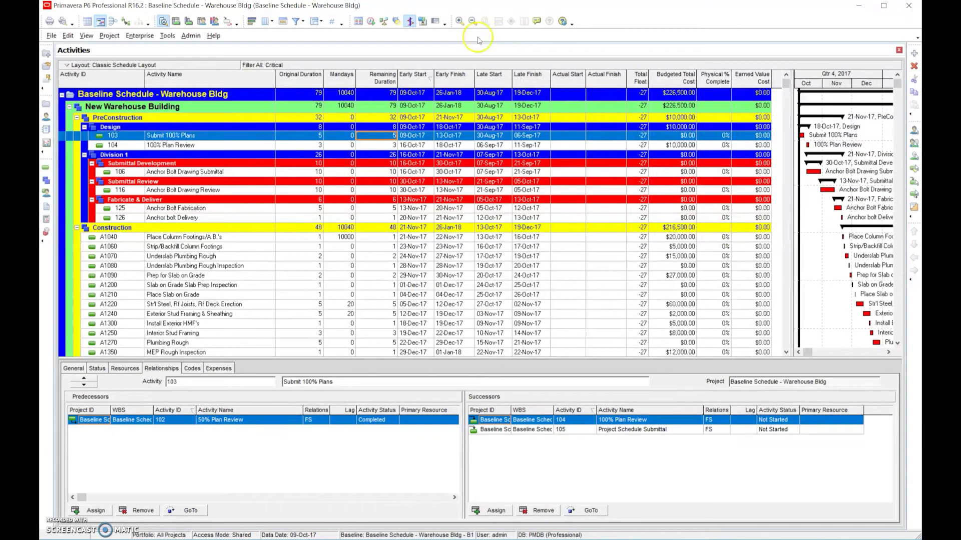
pyautogui.click(295, 21)
pyautogui.click(791, 234)
pyautogui.click(837, 179)
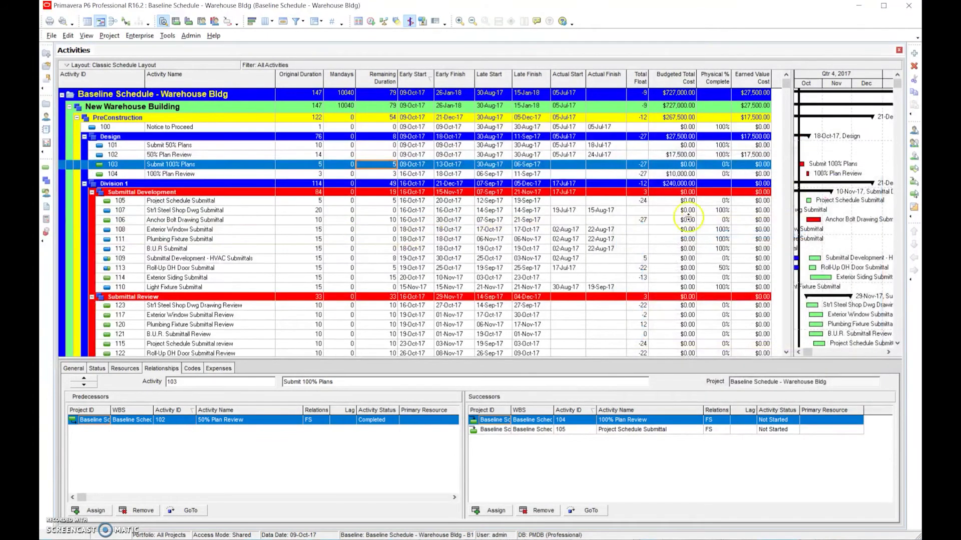
# Step: Sort activities by Early Start ascending and open Group and Sort's WBS depth list
pyautogui.click(414, 81)
pyautogui.click(418, 78)
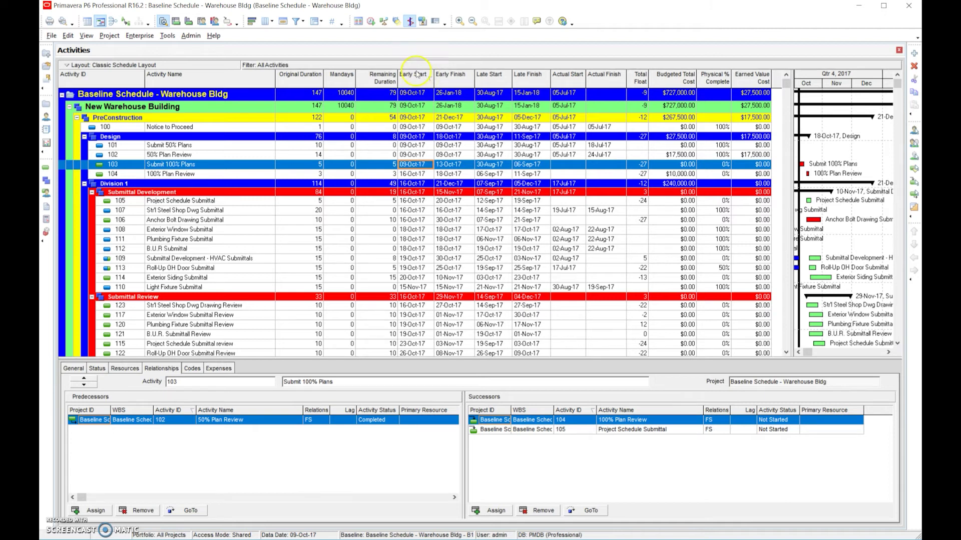
pyautogui.click(315, 22)
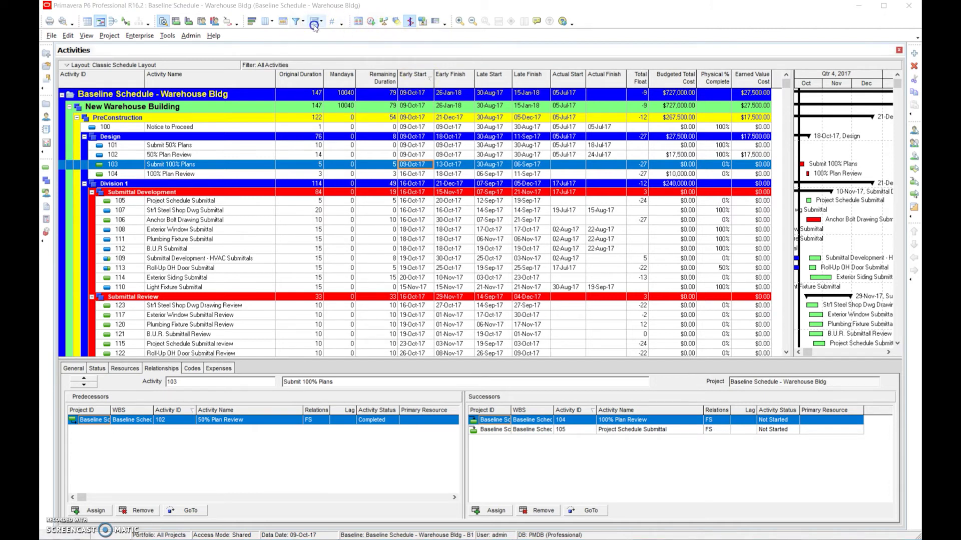
pyautogui.click(683, 262)
pyautogui.click(684, 263)
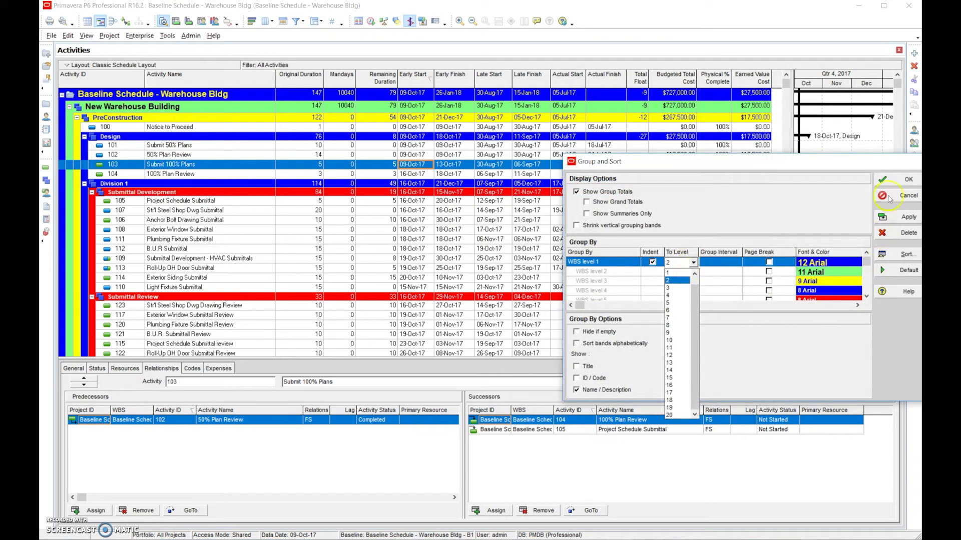
# Step: Try WBS grouping at all levels and two levels, then keep To Level 3
pyautogui.click(893, 218)
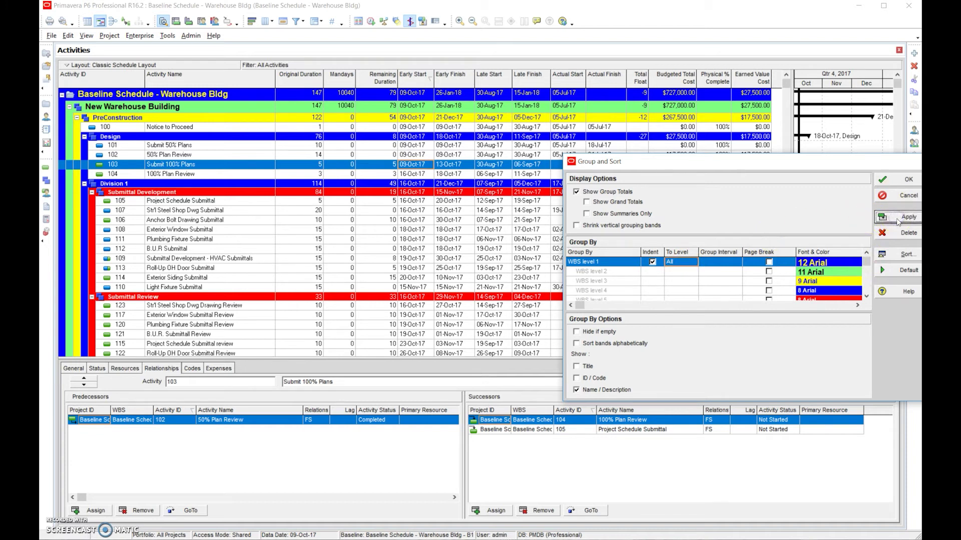
pyautogui.click(679, 263)
pyautogui.click(676, 288)
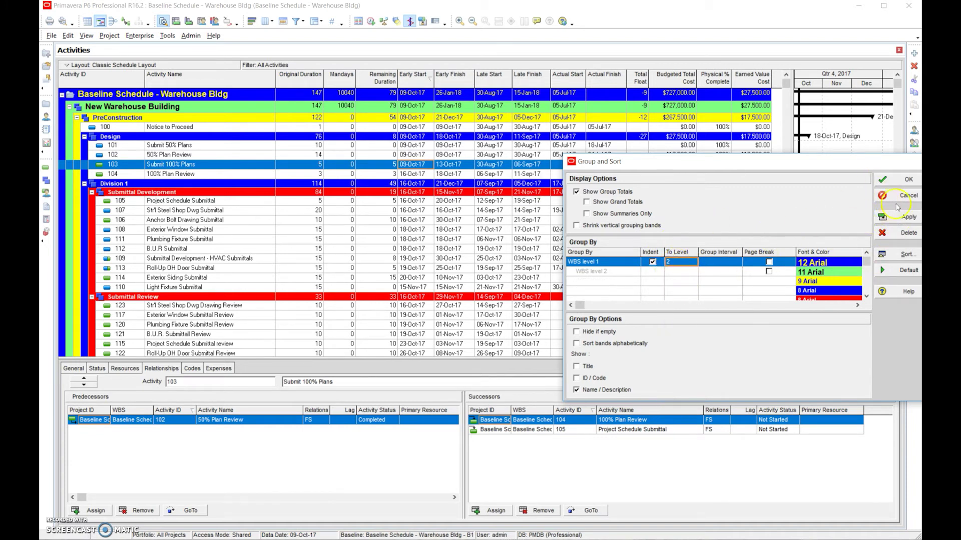
pyautogui.click(889, 219)
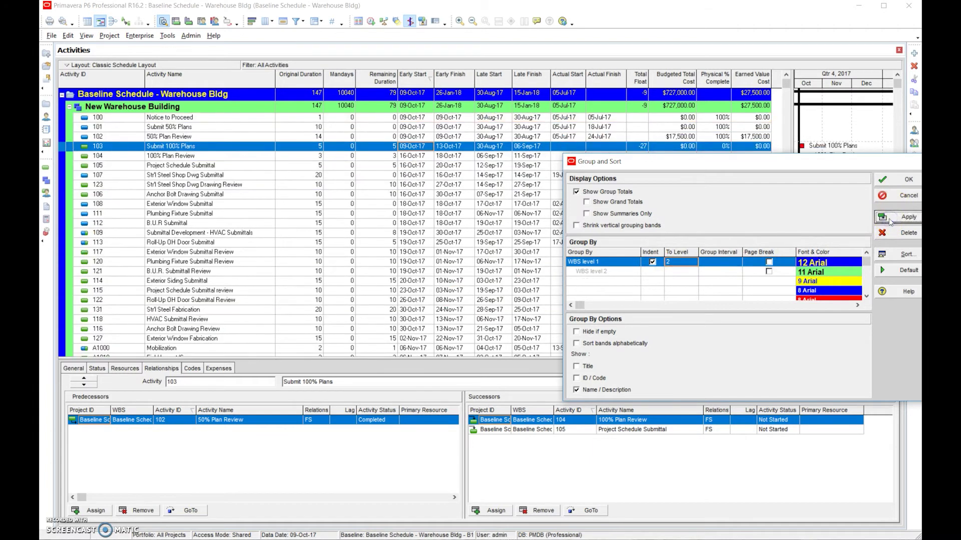
pyautogui.click(679, 262)
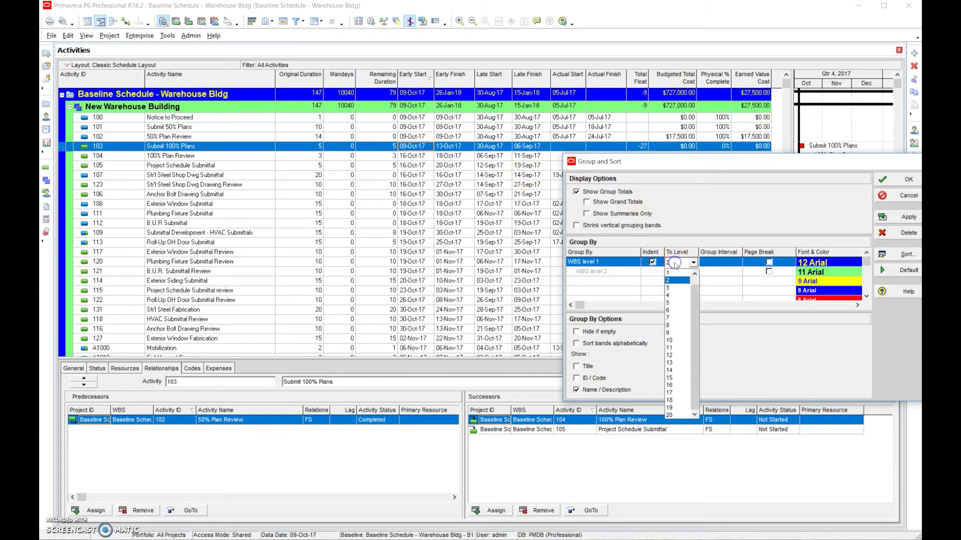
pyautogui.click(680, 290)
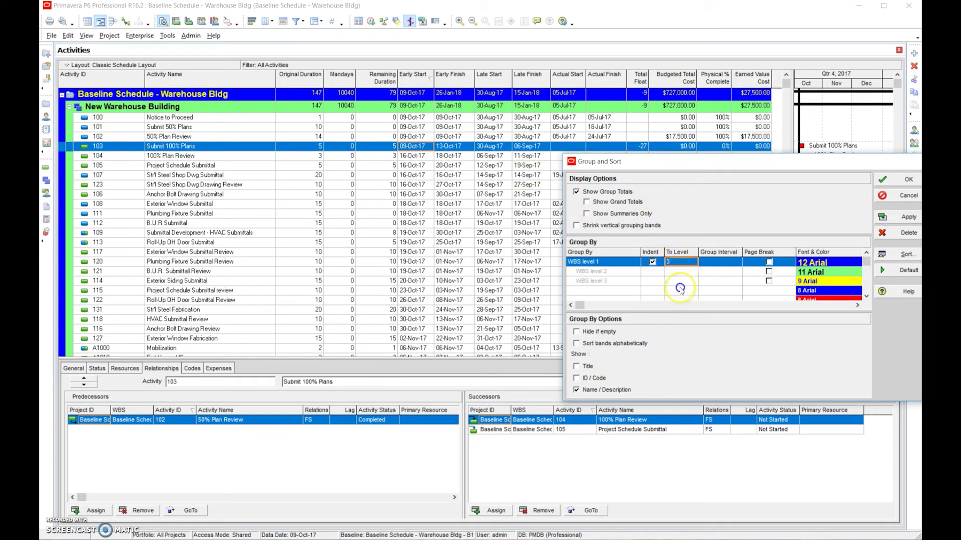
pyautogui.click(907, 218)
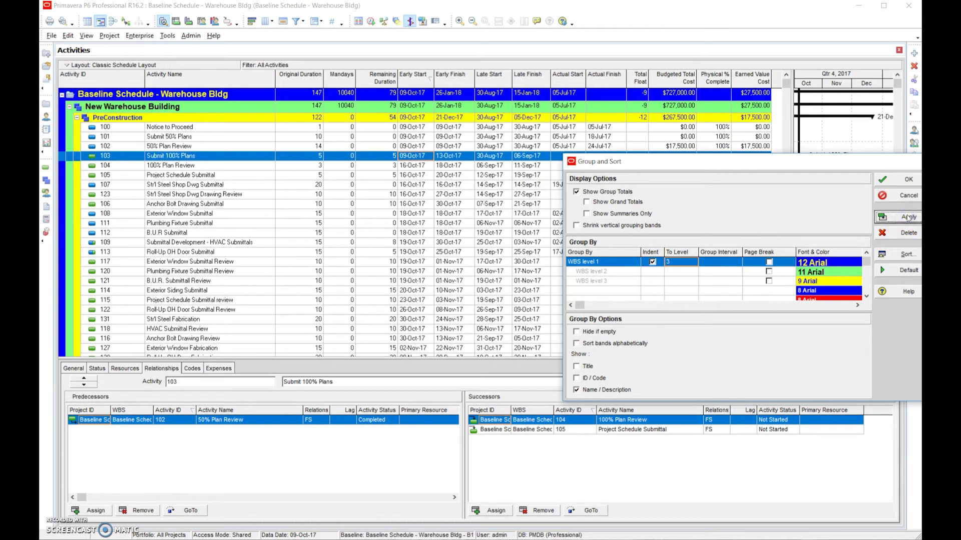
pyautogui.click(914, 179)
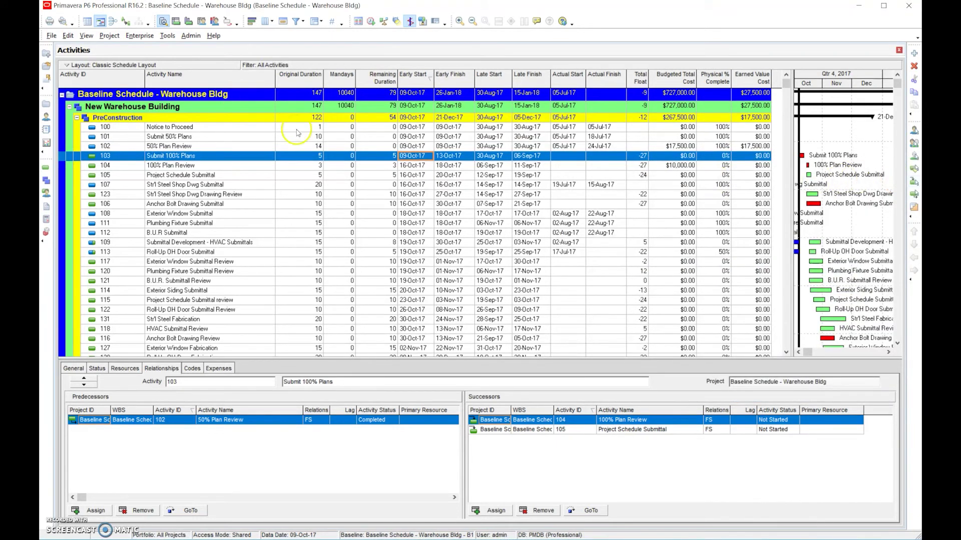
# Step: Collapse the PreConstruction group and show the whole project as an activity network diagram
pyautogui.click(73, 116)
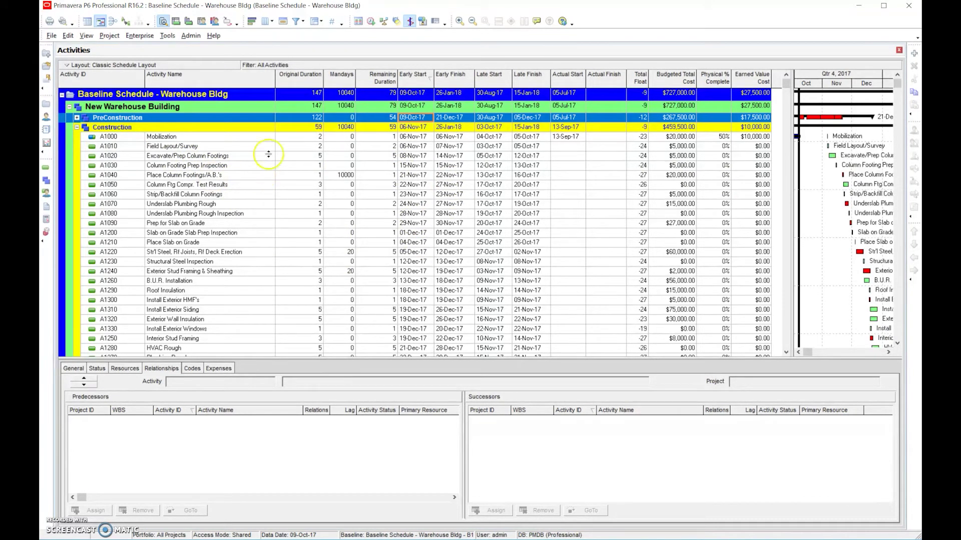
pyautogui.click(112, 22)
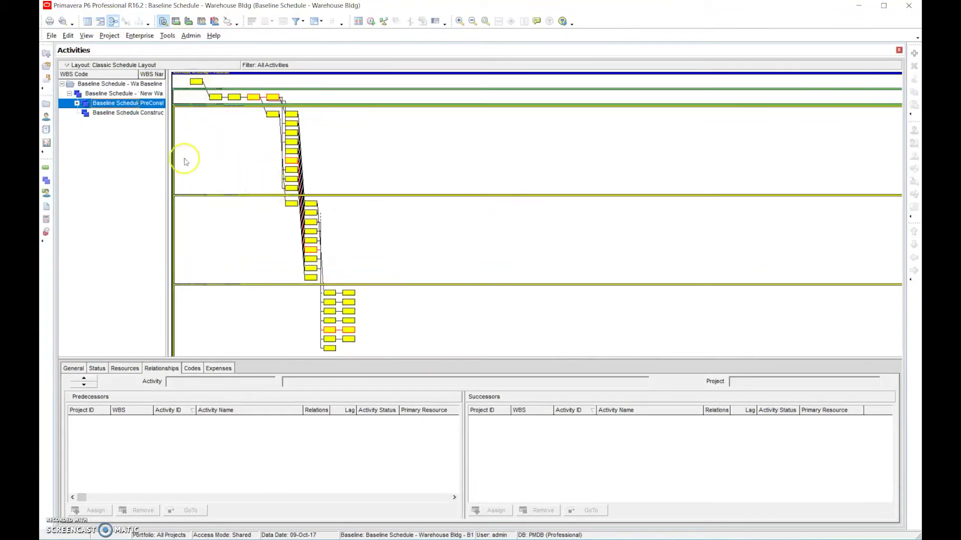
pyautogui.click(128, 86)
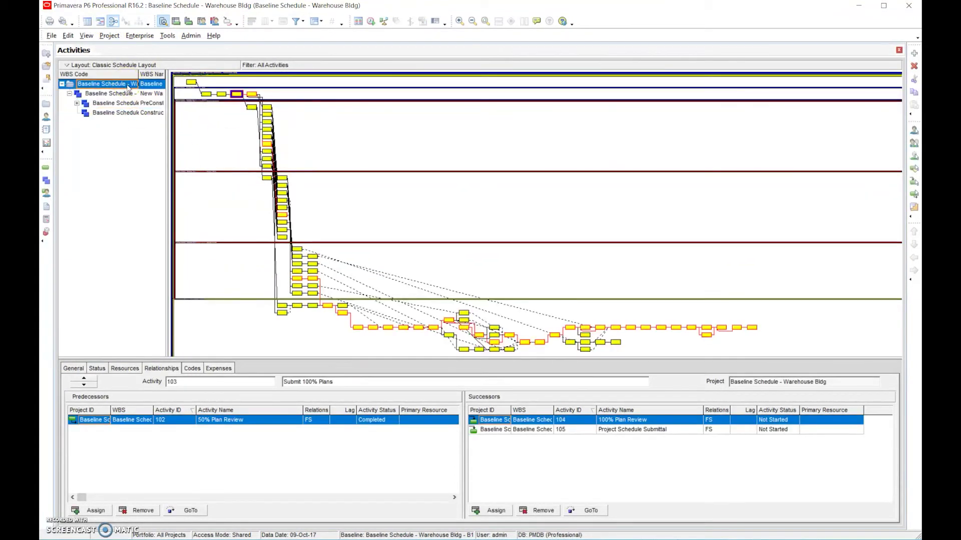
pyautogui.click(132, 88)
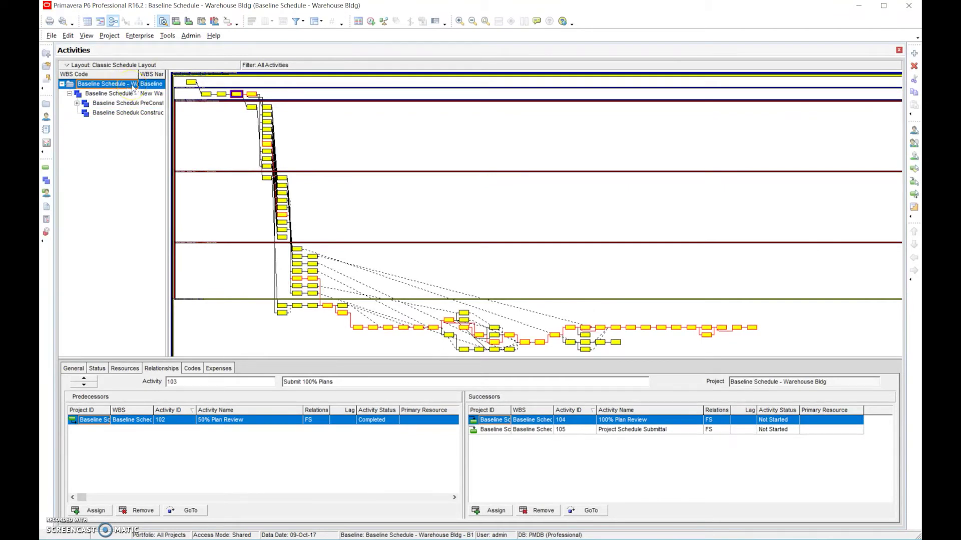
pyautogui.click(145, 58)
pyautogui.click(152, 36)
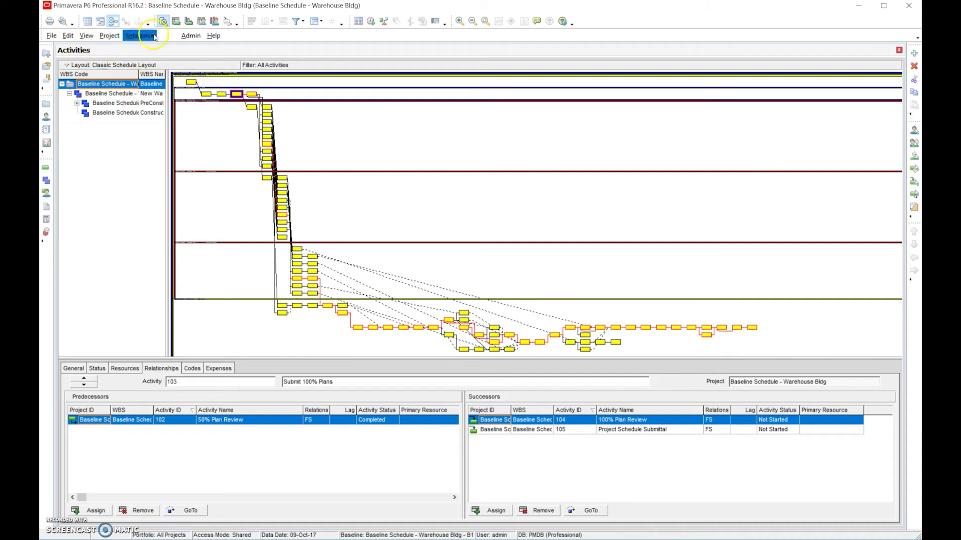
# Step: Open the Reports list and run AC-01 Activity Earned Value as a print preview
pyautogui.moveTo(168, 36)
pyautogui.moveTo(220, 60)
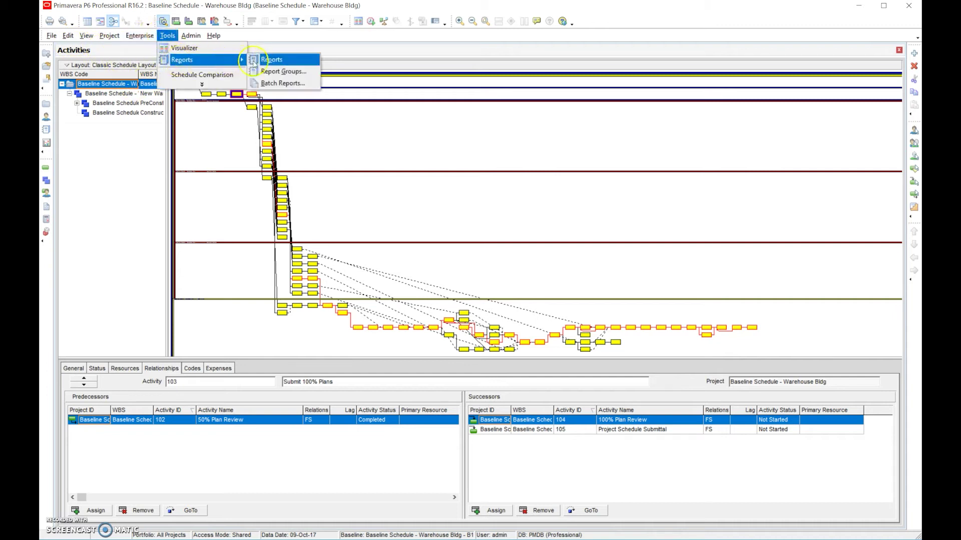
pyautogui.click(253, 60)
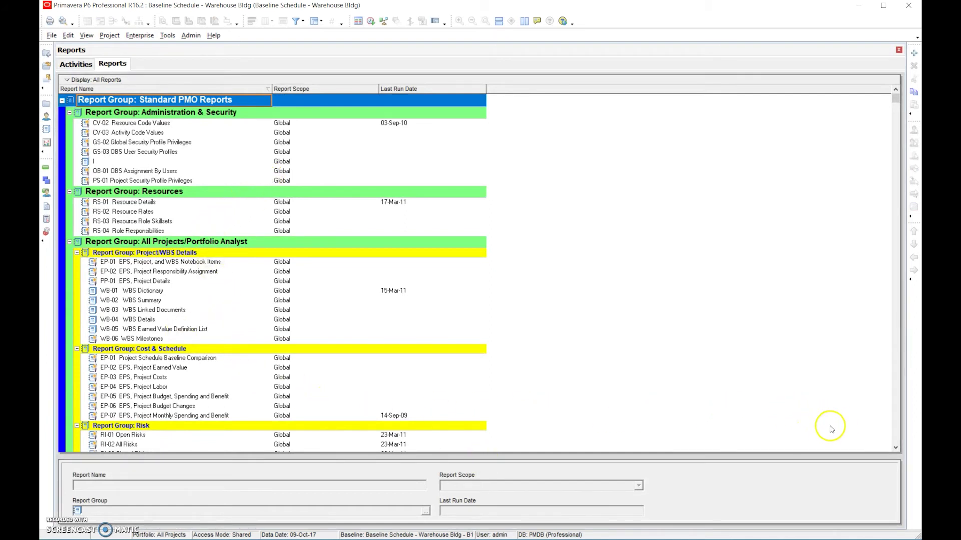
pyautogui.click(896, 439)
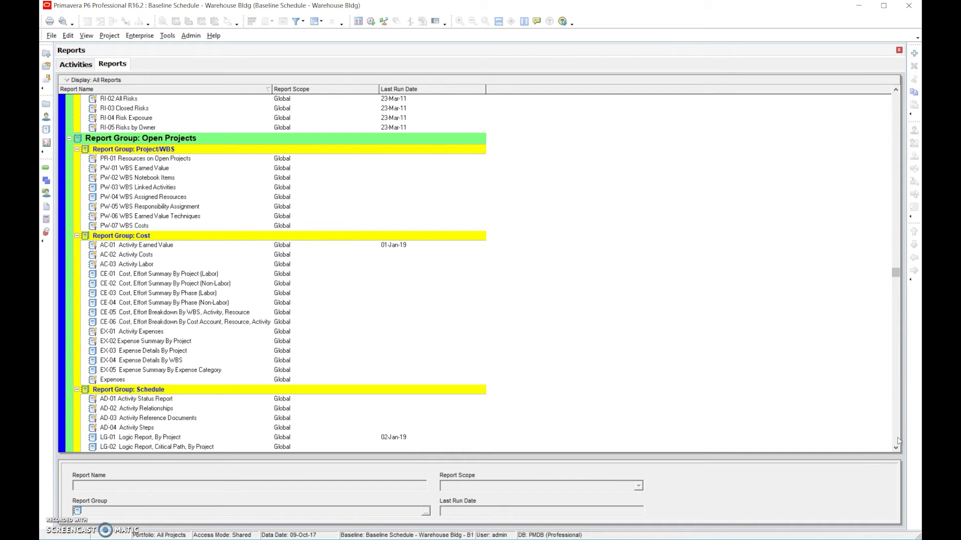
pyautogui.click(896, 439)
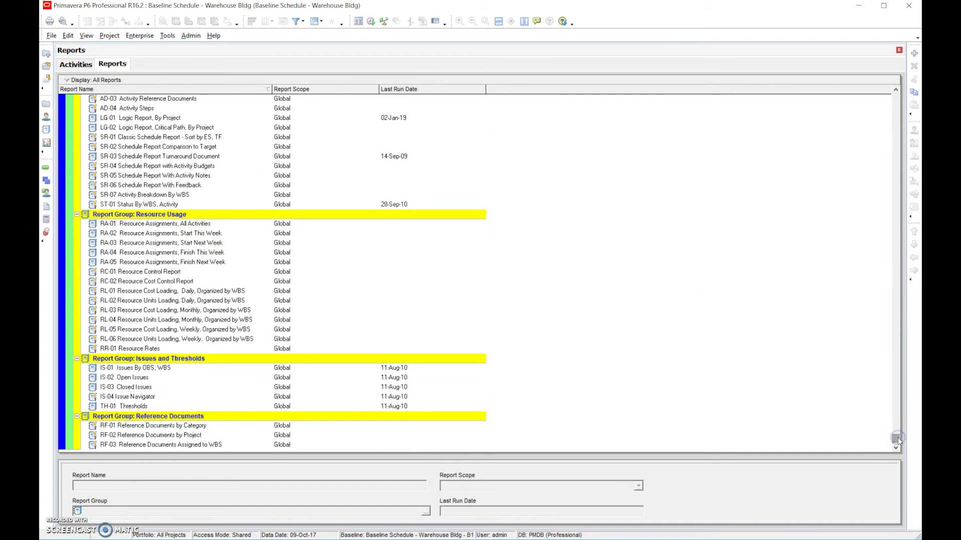
pyautogui.moveTo(898, 445); pyautogui.dragTo(898, 315)
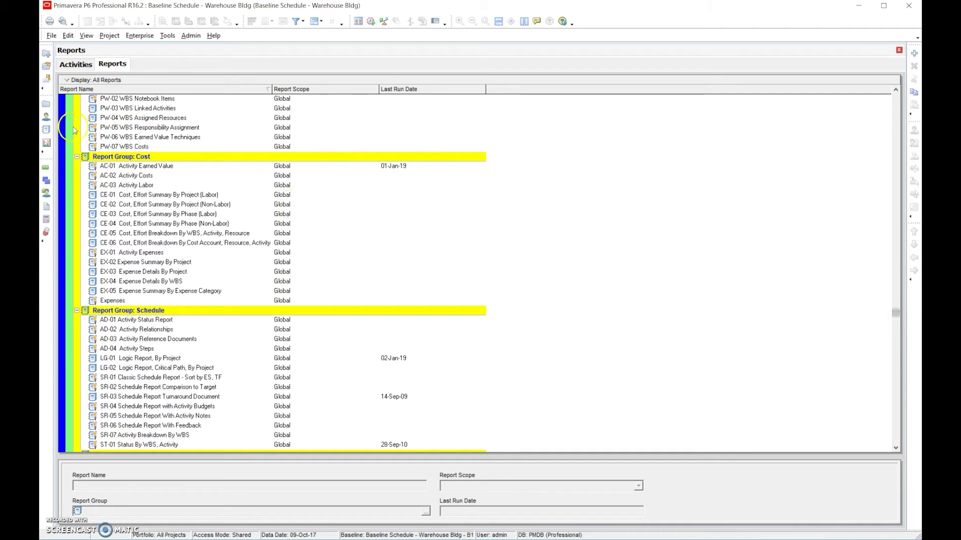
pyautogui.click(138, 167)
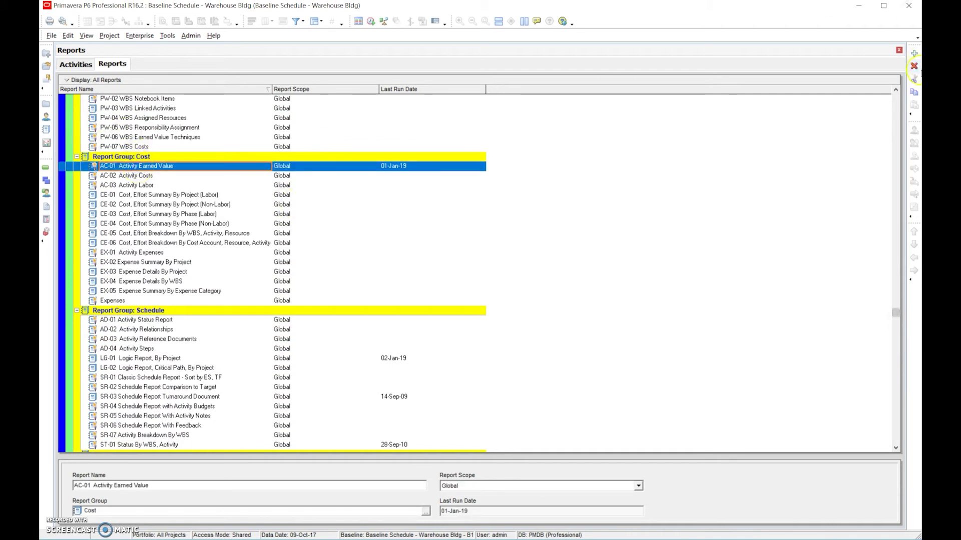
pyautogui.rightClick(372, 166)
pyautogui.moveTo(401, 173)
pyautogui.click(495, 173)
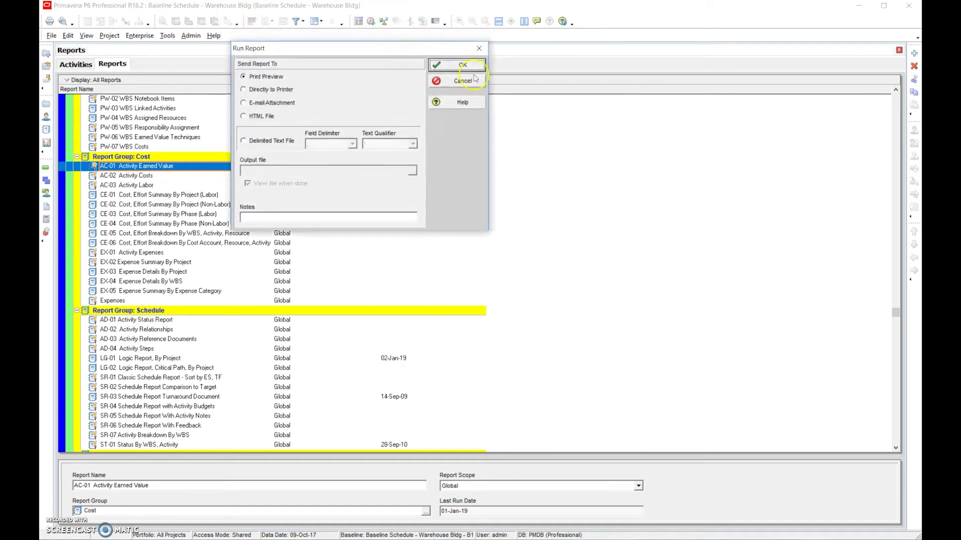
# Step: Preview the AC-01 Activity Earned Value report, page through it, and close the preview
pyautogui.click(455, 63)
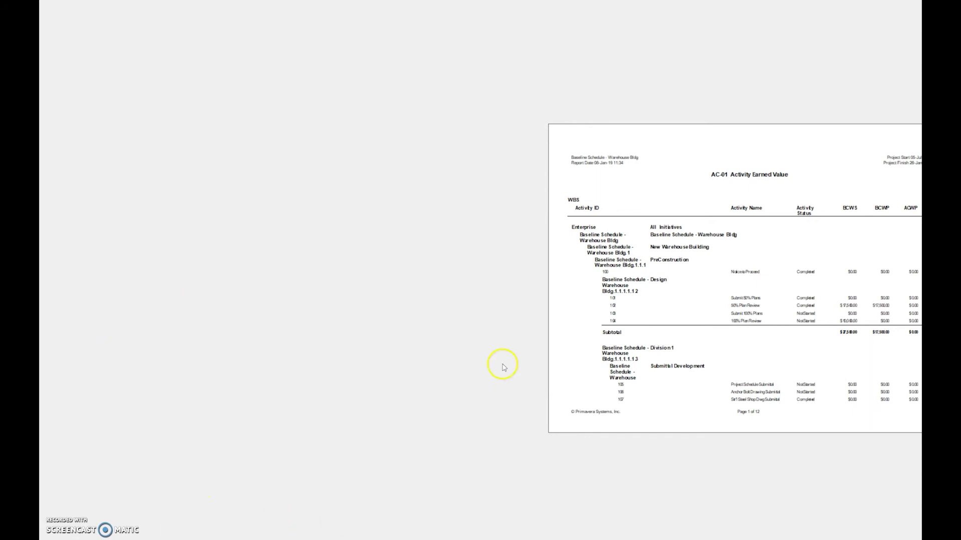
pyautogui.press('pagedown')
pyautogui.press('pagedown')
pyautogui.press('pagedown')
pyautogui.press('pagedown')
pyautogui.press('pagedown')
pyautogui.press('pagedown')
pyautogui.press('pagedown')
pyautogui.press('pagedown')
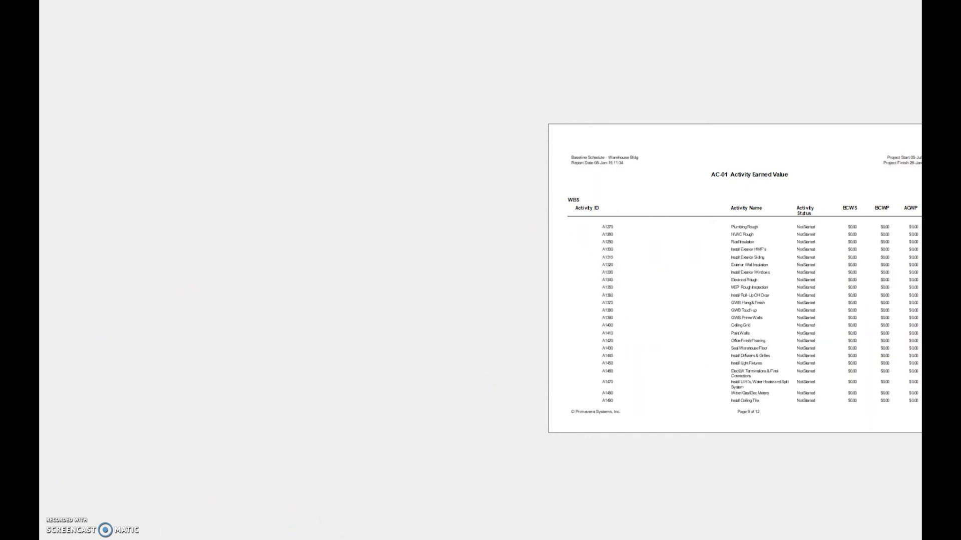
pyautogui.press('Escape')
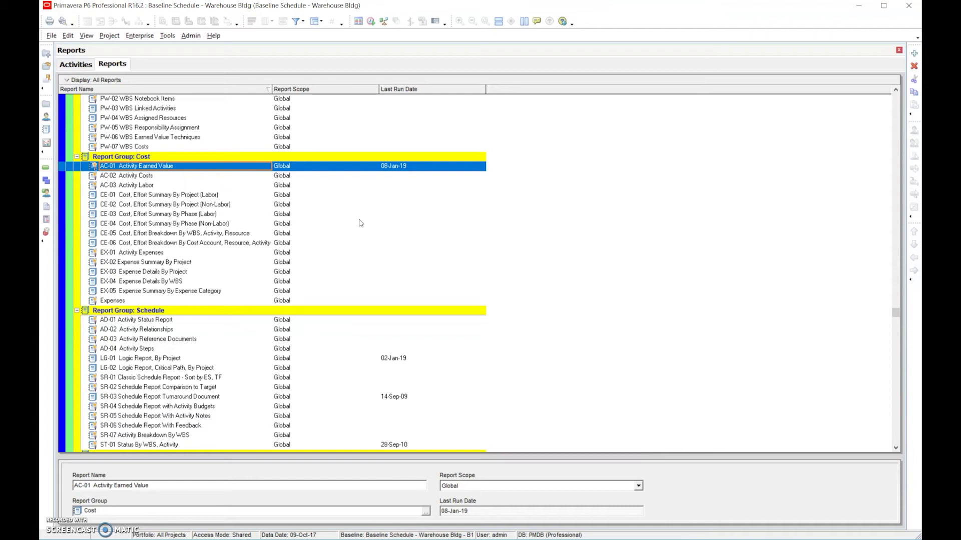
# Step: Return to Activities and switch from the network diagram to the Gantt chart table
pyautogui.click(73, 64)
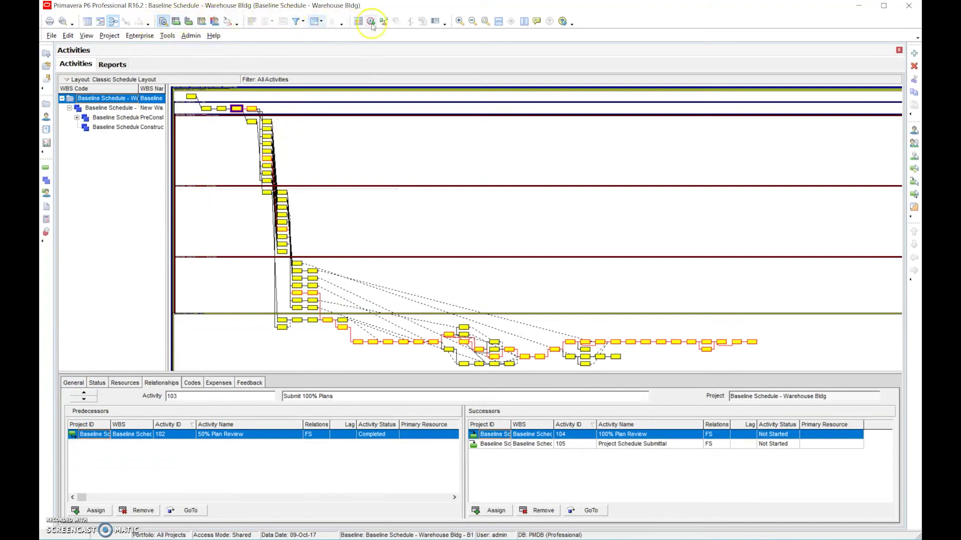
pyautogui.click(100, 21)
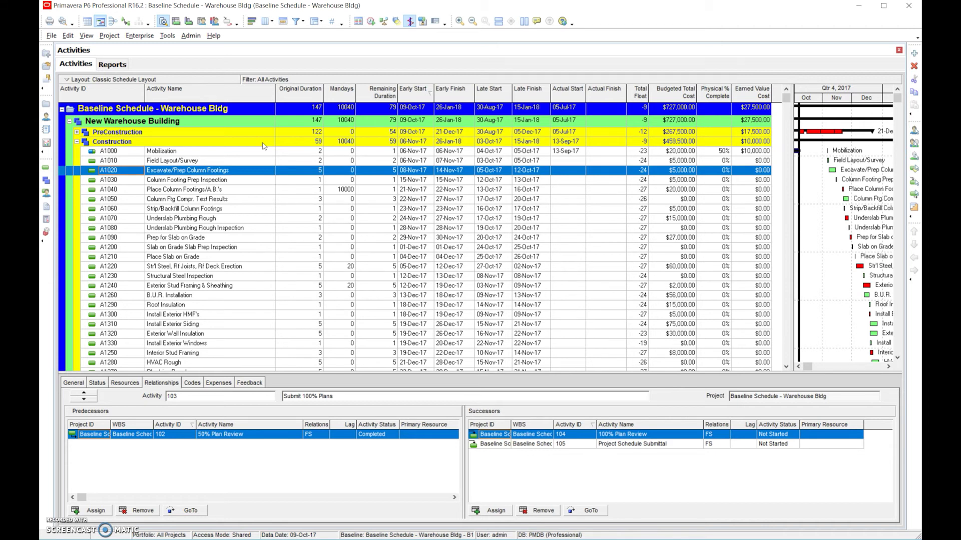
# Step: Select A1040 to view its predecessors and successors, then bring up the Tools reporting options
pyautogui.click(642, 192)
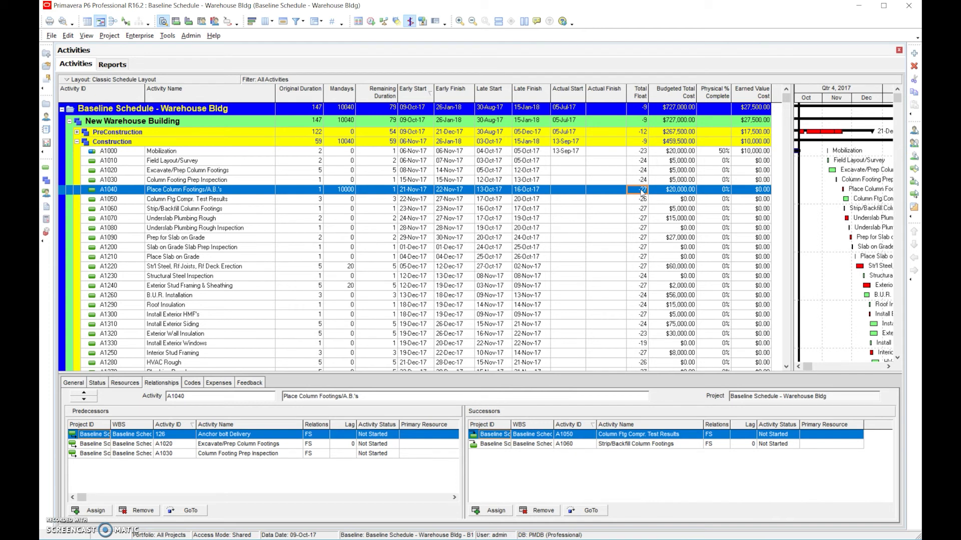
pyautogui.click(190, 35)
pyautogui.click(167, 35)
# Step: Open Tools > Reports > Reports and scroll the list to find AC-01 Activity Earned Value
pyautogui.moveTo(202, 59)
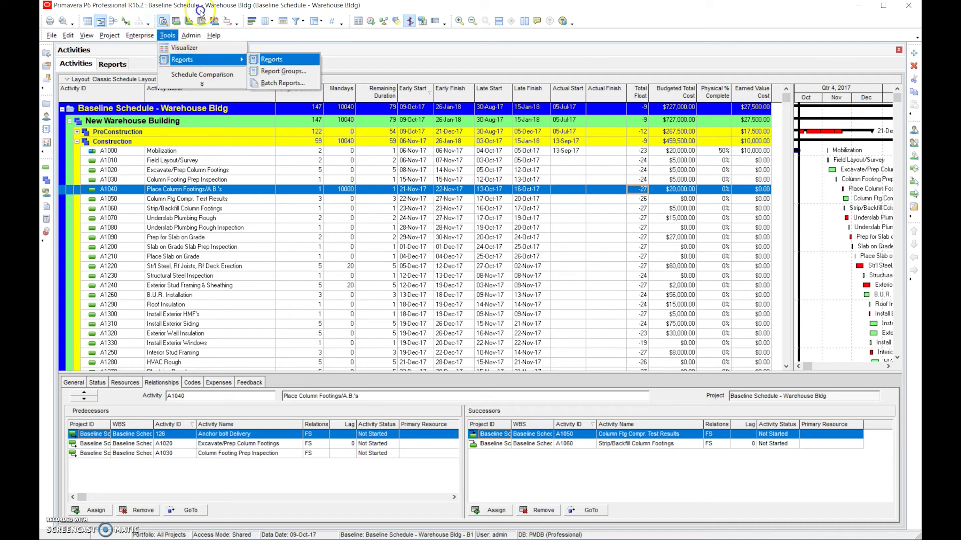
pyautogui.click(259, 63)
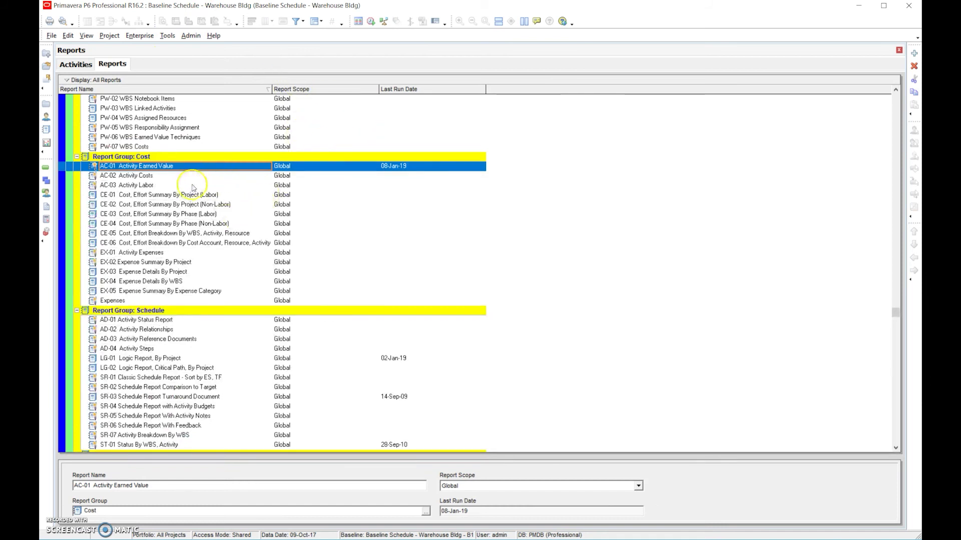
pyautogui.moveTo(895, 313); pyautogui.dragTo(897, 91)
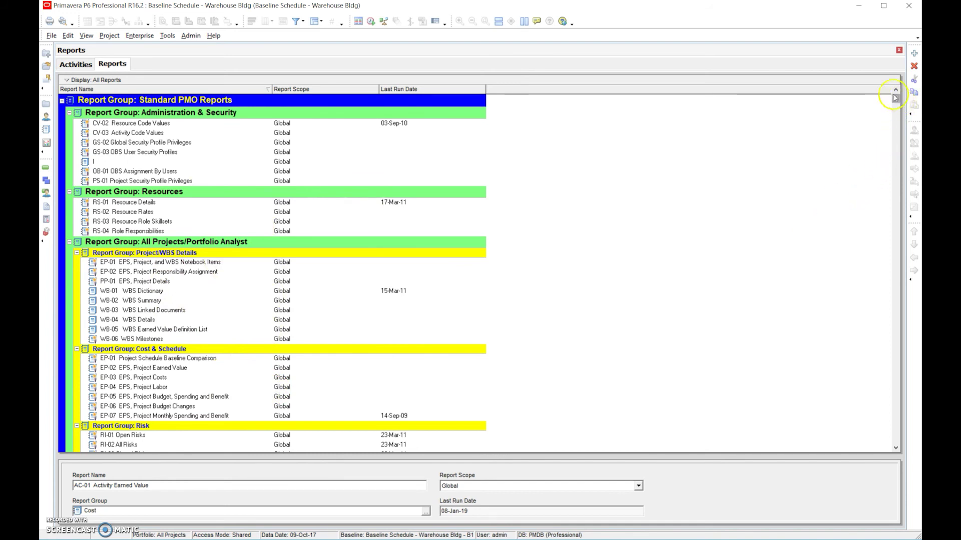
pyautogui.moveTo(895, 100); pyautogui.dragTo(896, 209)
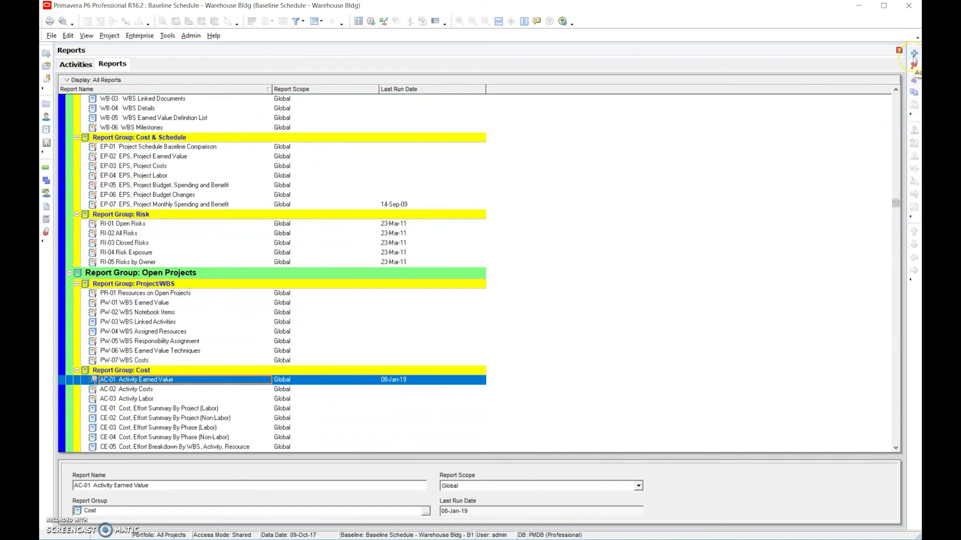
pyautogui.moveTo(898, 204); pyautogui.dragTo(896, 98)
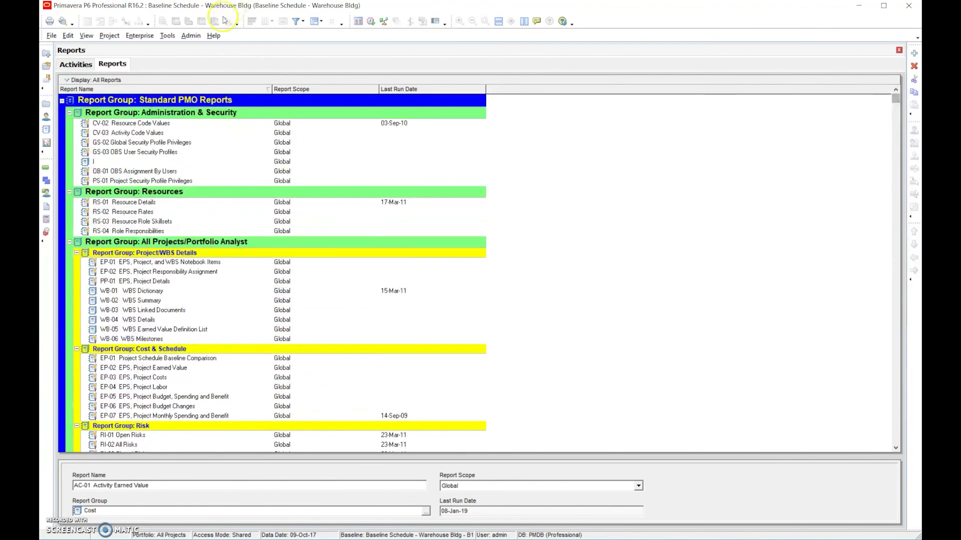
# Step: Return to the Activities window from the Reports list
pyautogui.click(78, 64)
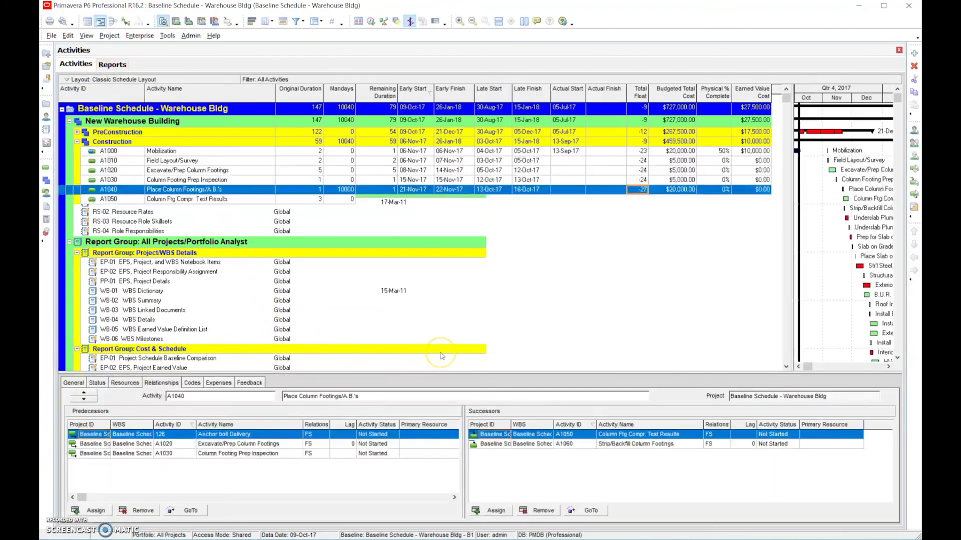